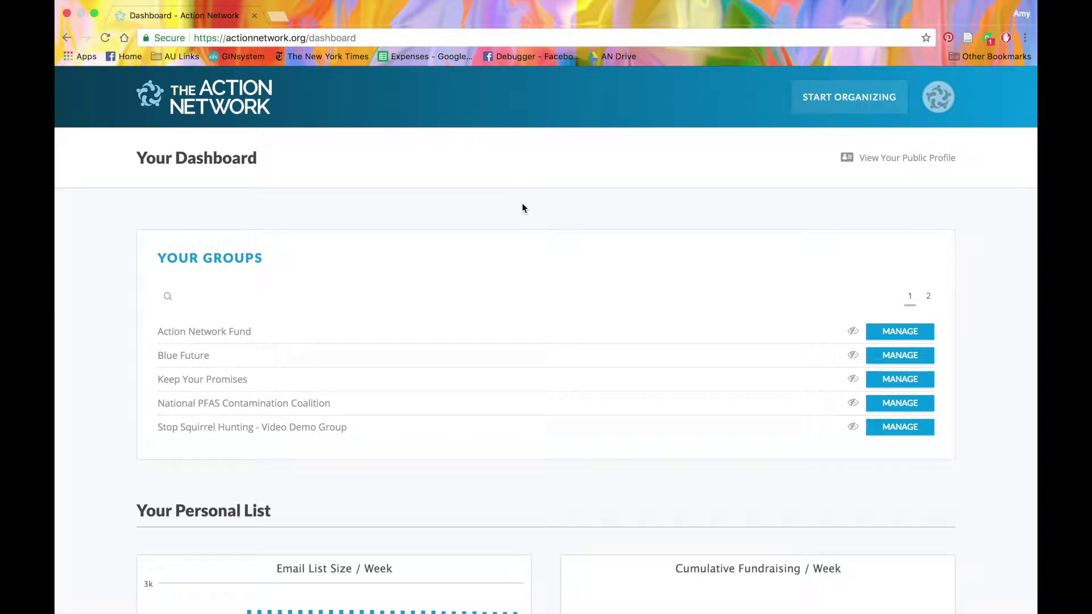
From the Start Organizing menu, choose Events to begin a new event.
click(829, 103)
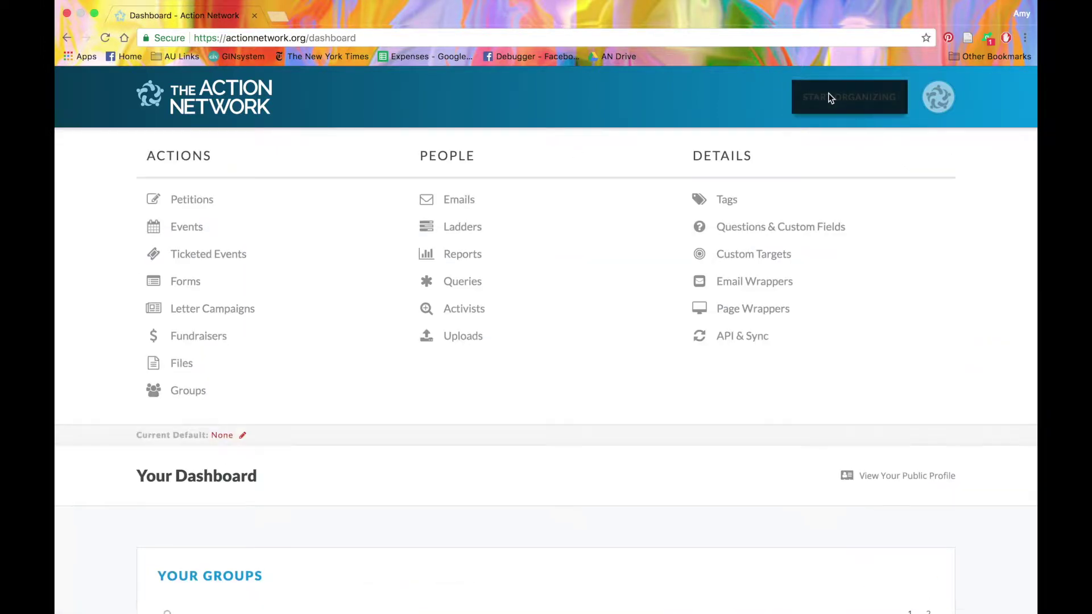
click(197, 229)
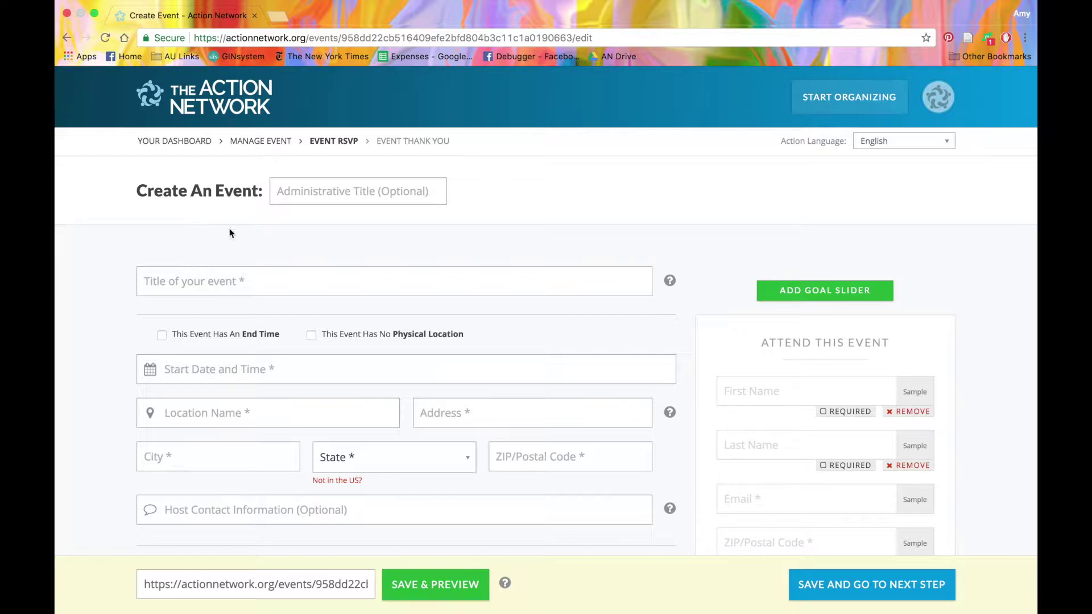
Title the event 'Action Network's Ice Cream Party' with administrative title 'August Ice Cream Party 2'.
click(248, 284)
text(Ac)
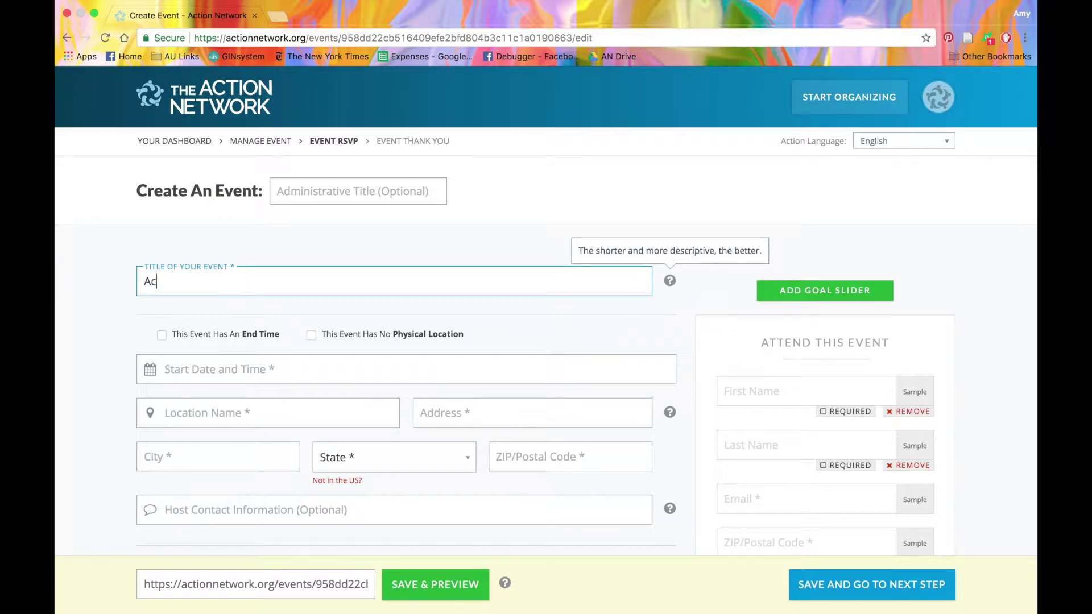
text(tion Network's Ice Cream Party)
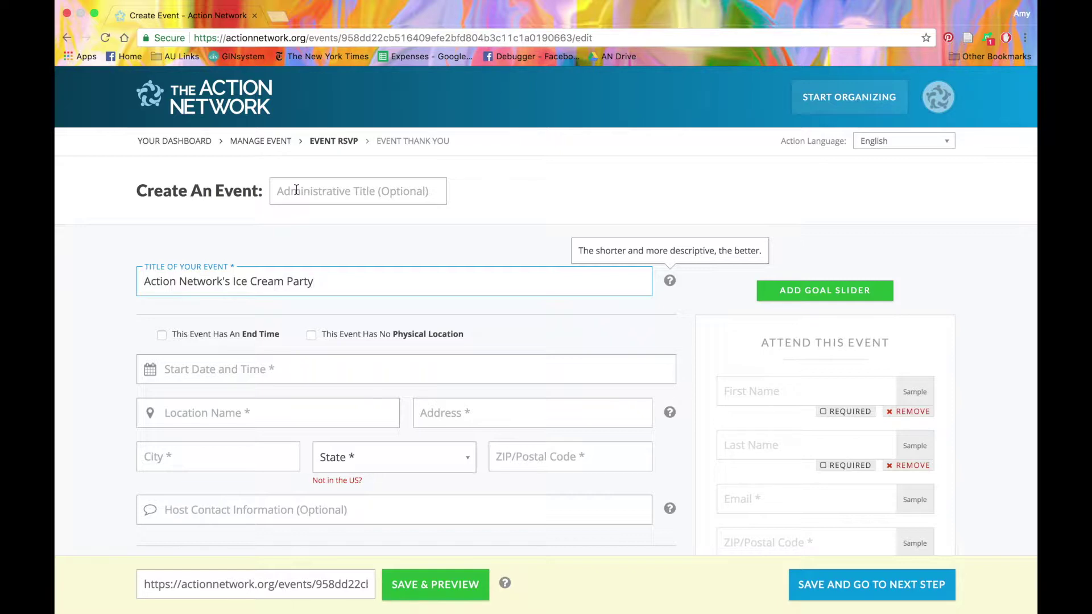
click(297, 190)
text(August i)
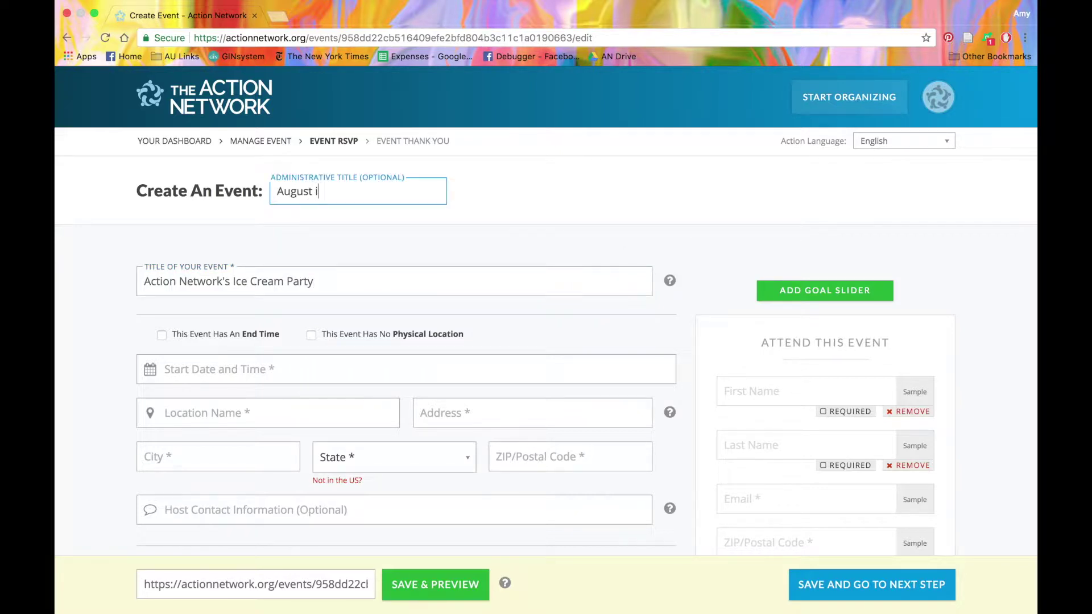
key(BackSpace)
text(Ice Cream Party 2)
Tick 'This Event Has An End Time' to reveal the End Date and Time field.
scroll(305, 261, down, 2)
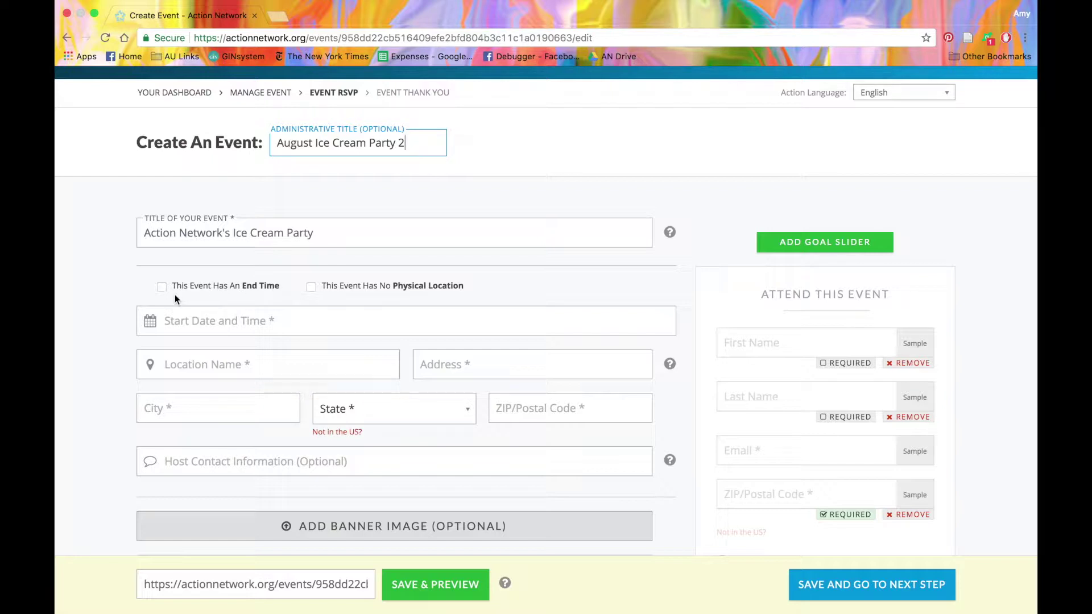
click(162, 288)
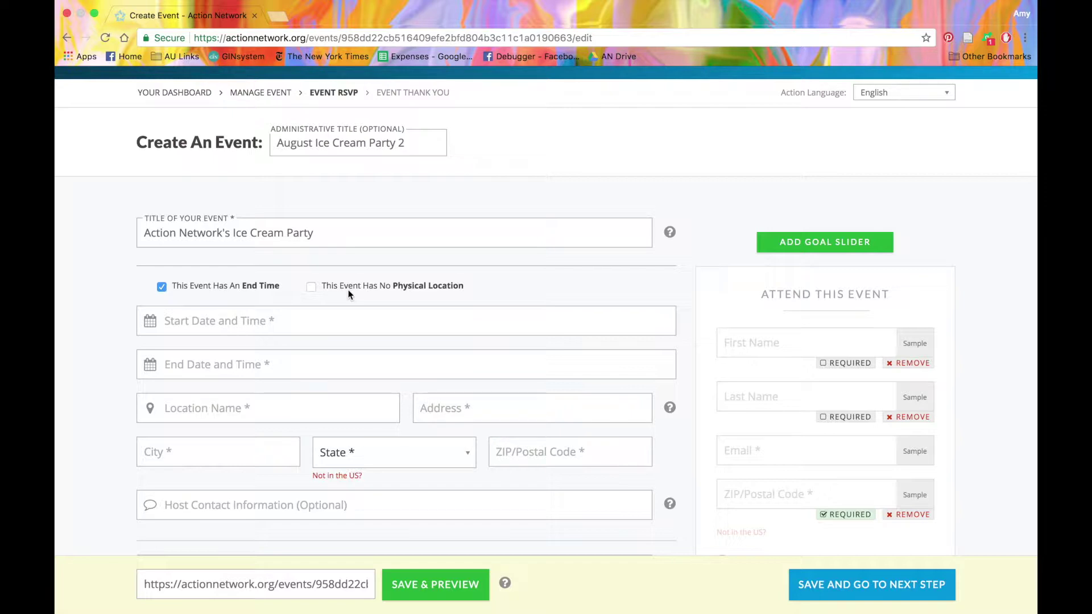
Schedule the event for August 19, 2017, from 2:15 PM to 4:30 PM.
click(239, 329)
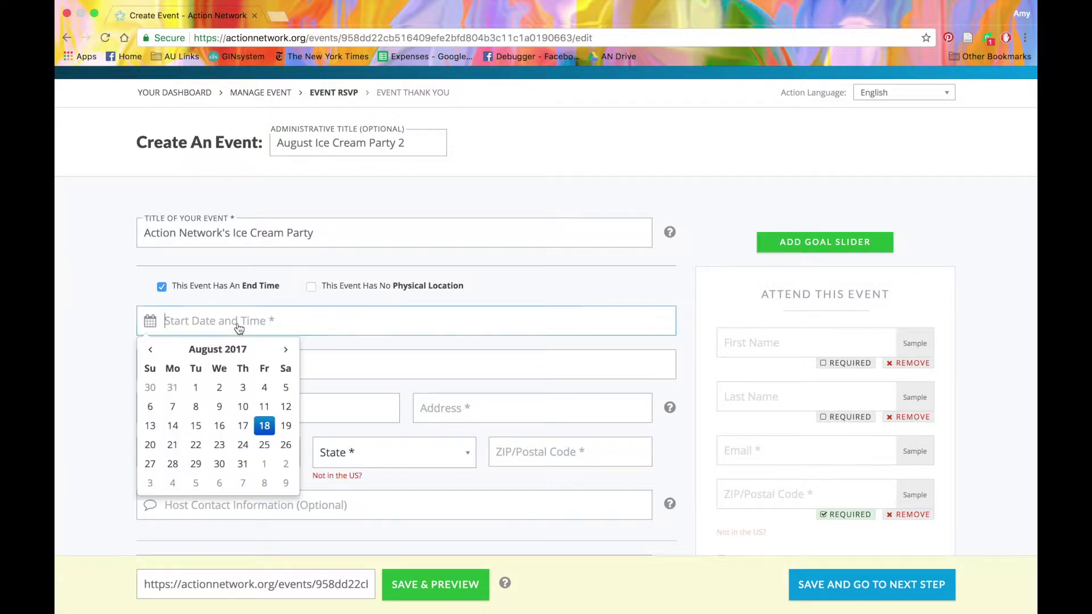
click(286, 426)
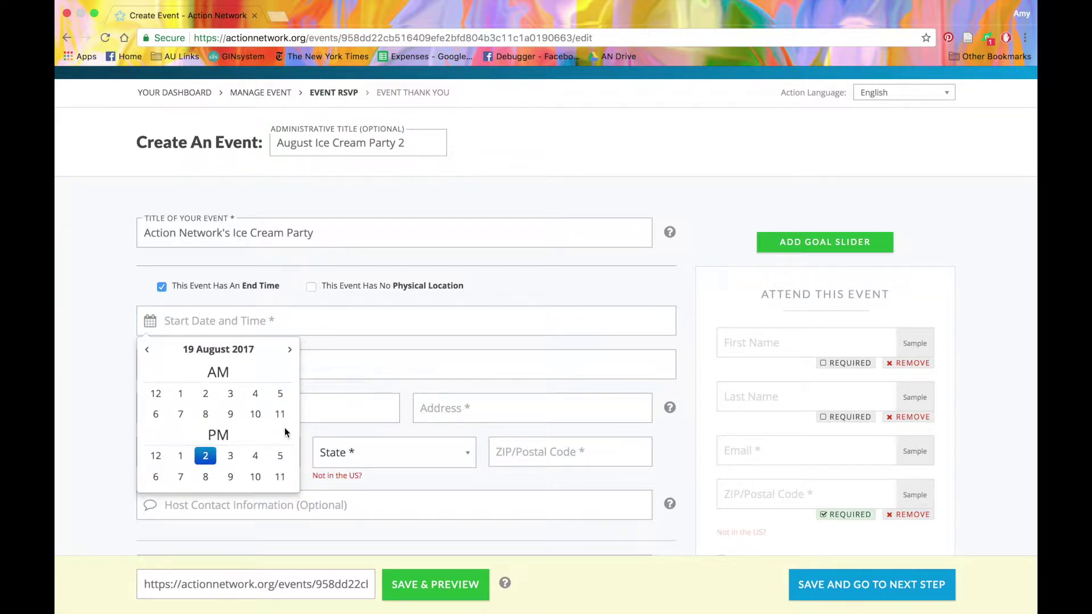
click(206, 456)
click(199, 394)
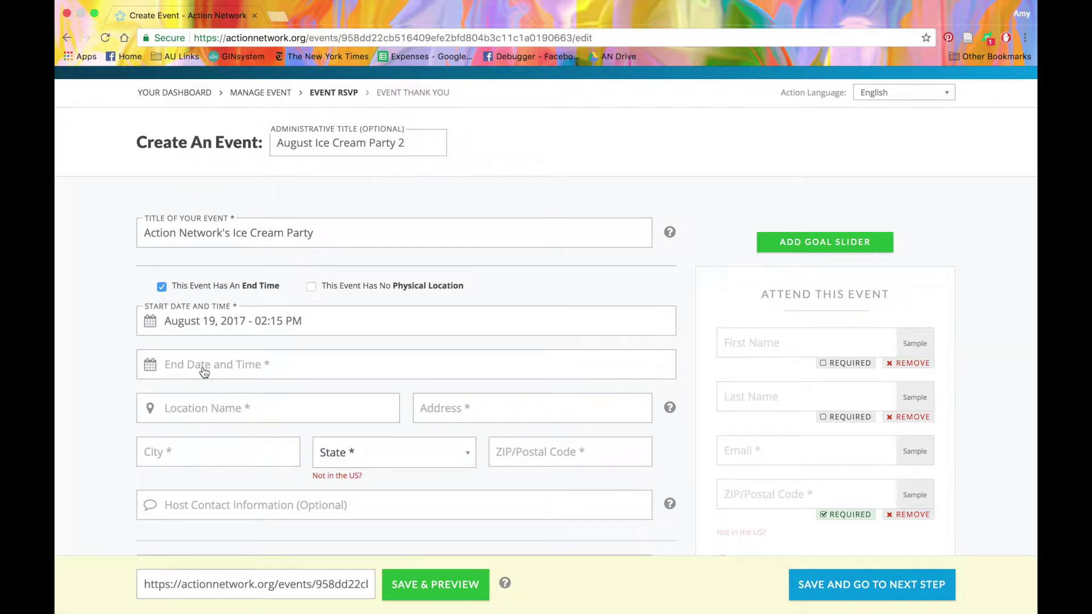
click(204, 371)
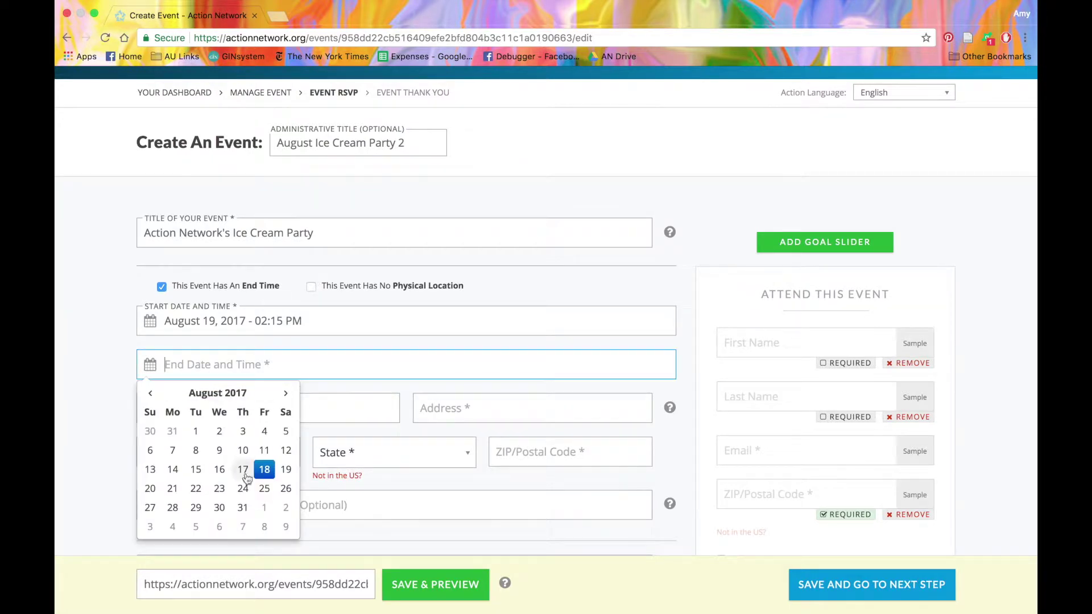
click(287, 469)
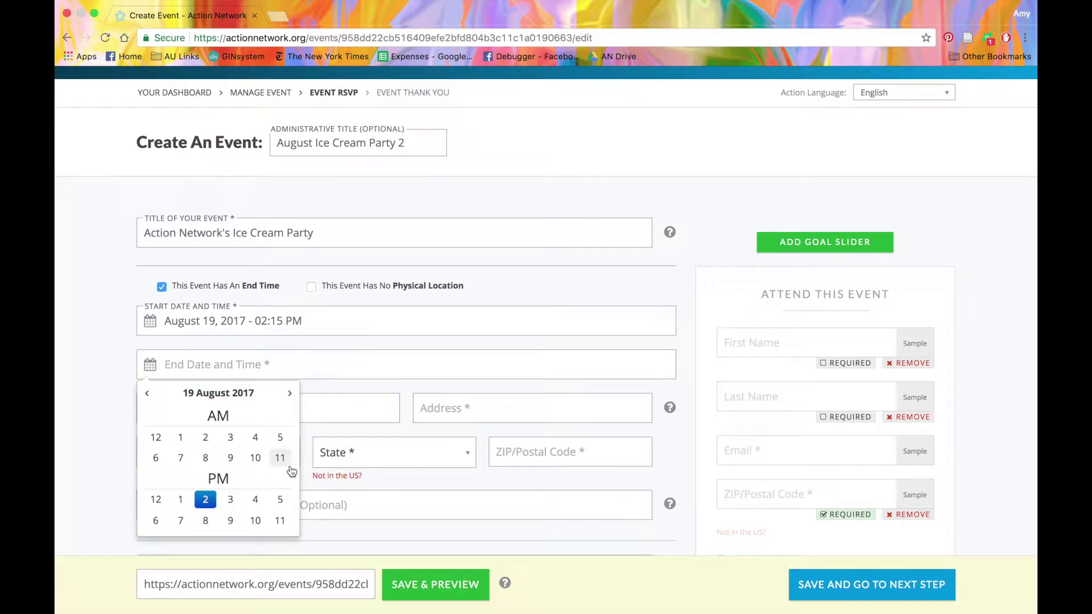
click(256, 499)
click(227, 438)
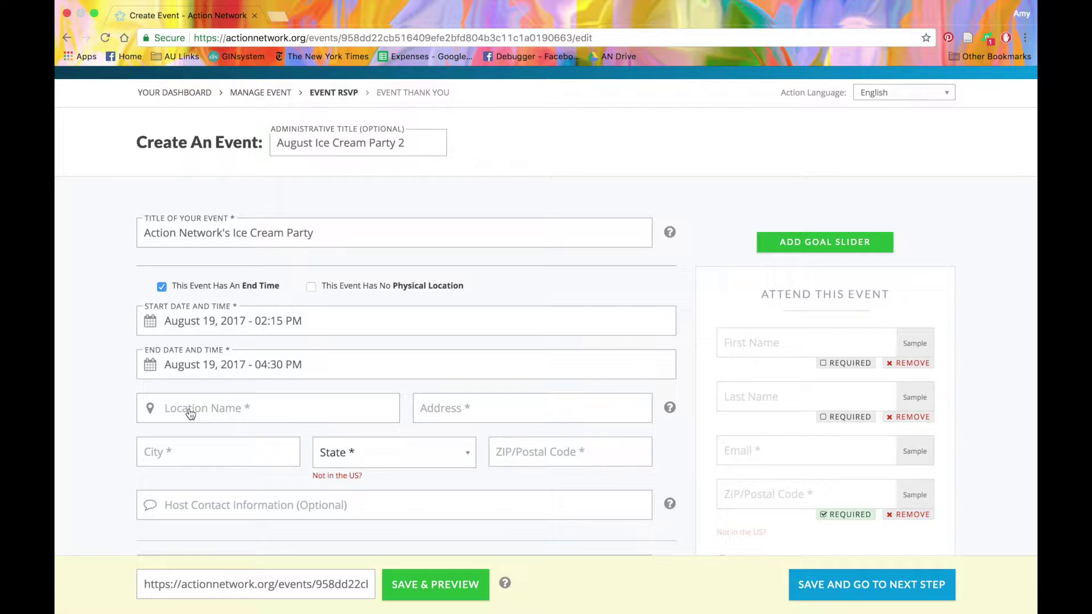
Enter the venue 'Action Network Office' at 1900 L Street NW, Washington.
click(190, 414)
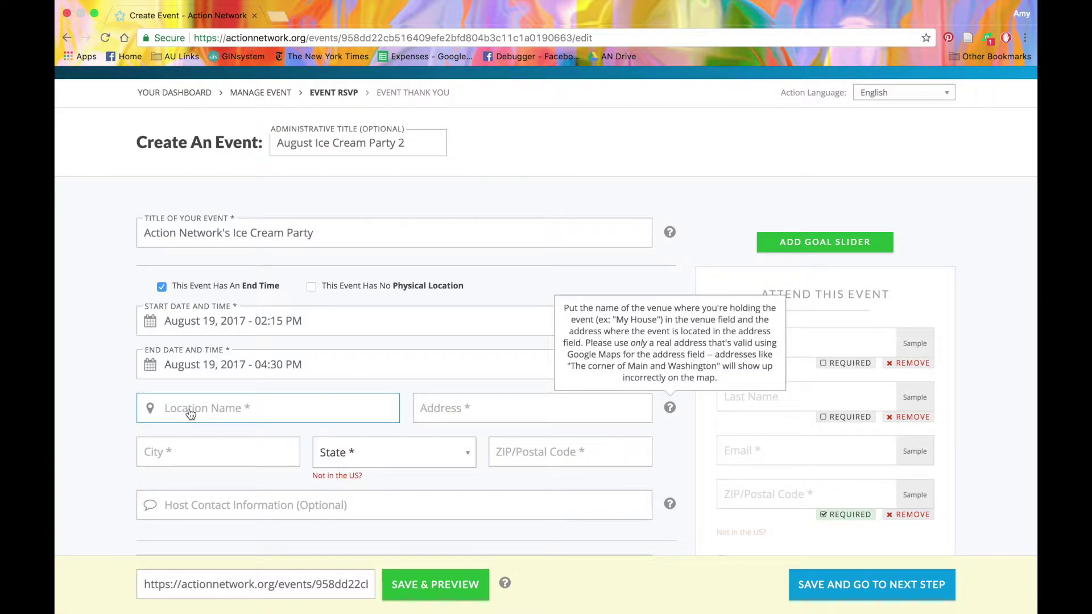
text(Action Netw)
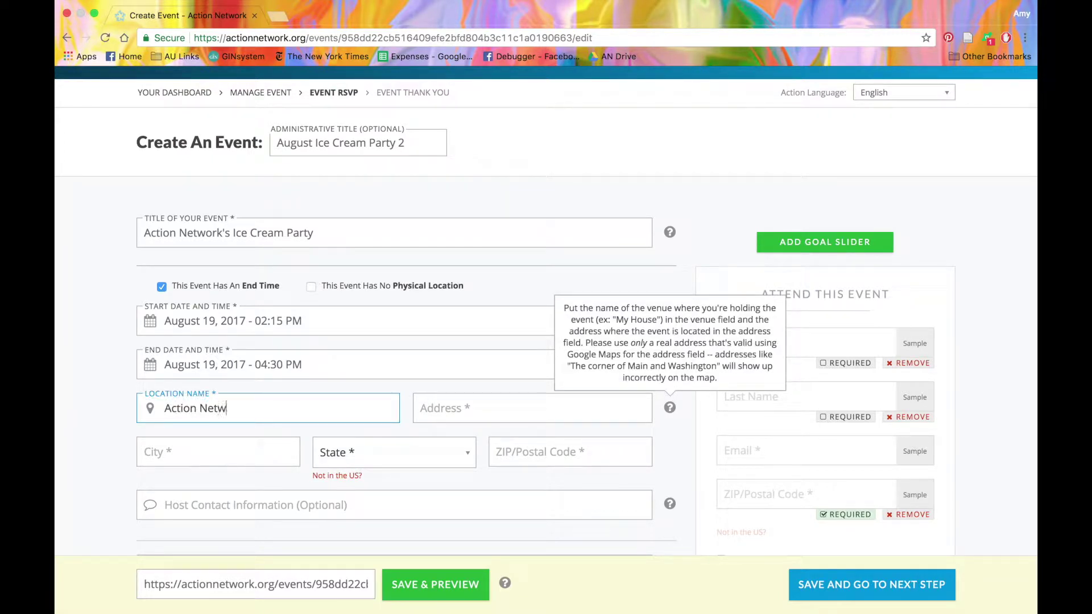
text(ork Office)
click(468, 414)
text(19)
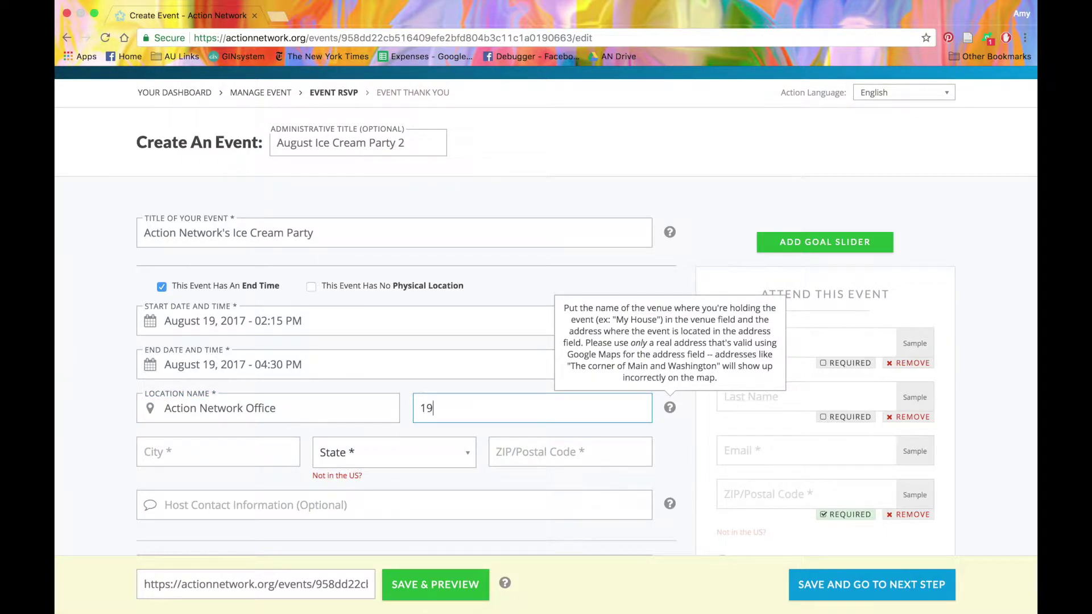
text(00 L Street NW)
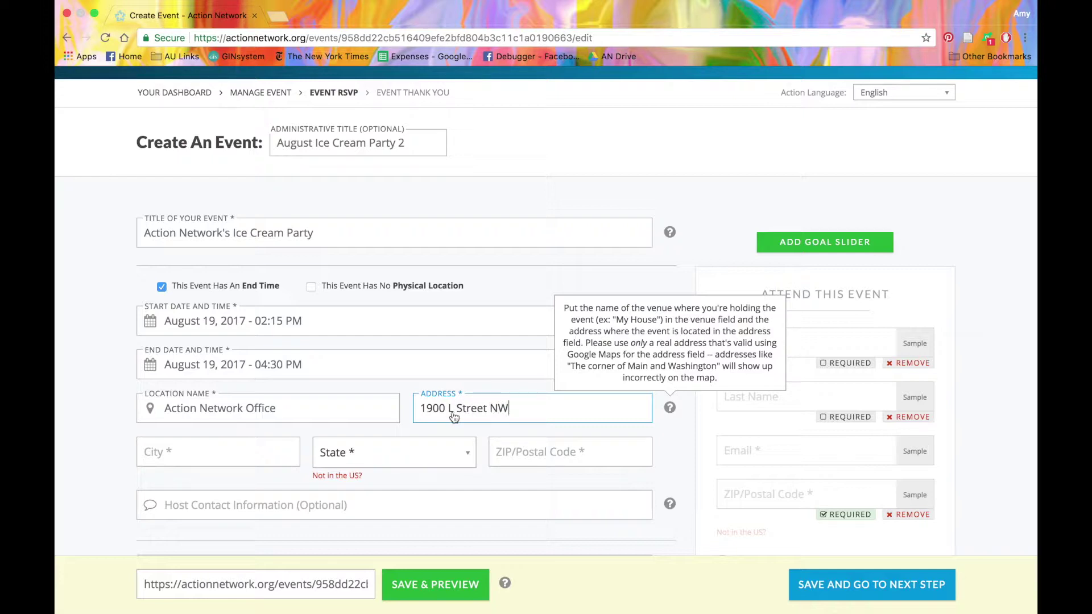
click(244, 457)
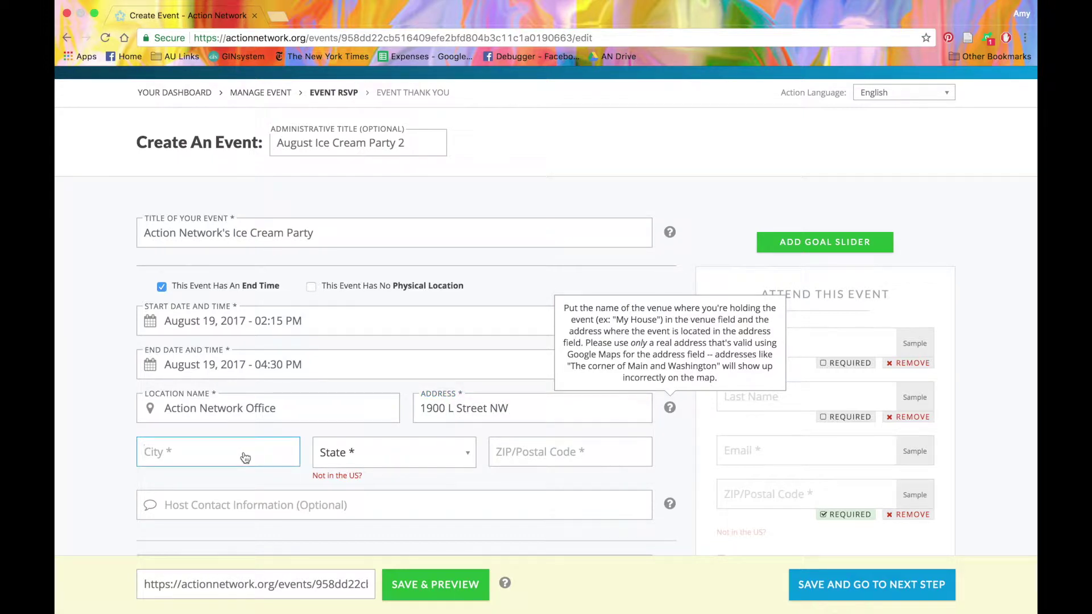
text(Washington)
Set the state to District of Columbia and the ZIP code to 20036.
key(Tab)
key(d)
key(space)
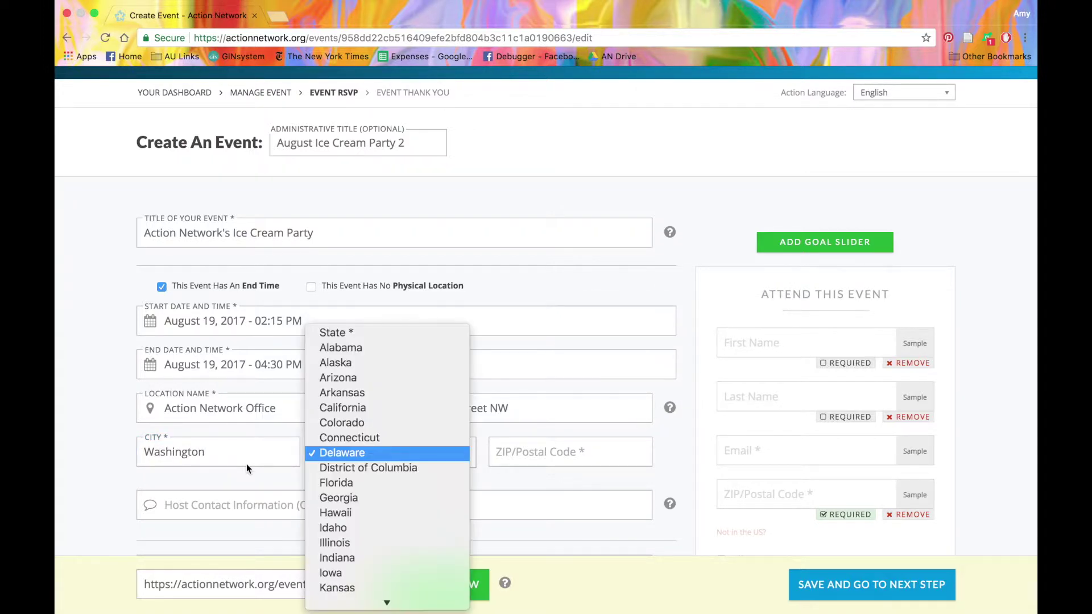
key(Down)
key(Return)
key(Tab)
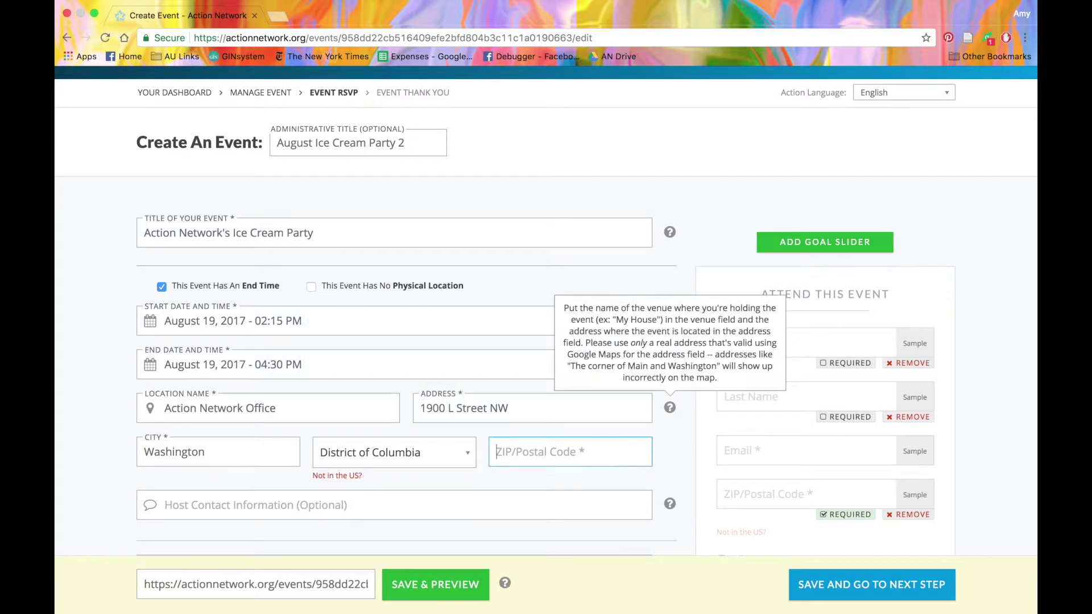
text(20036)
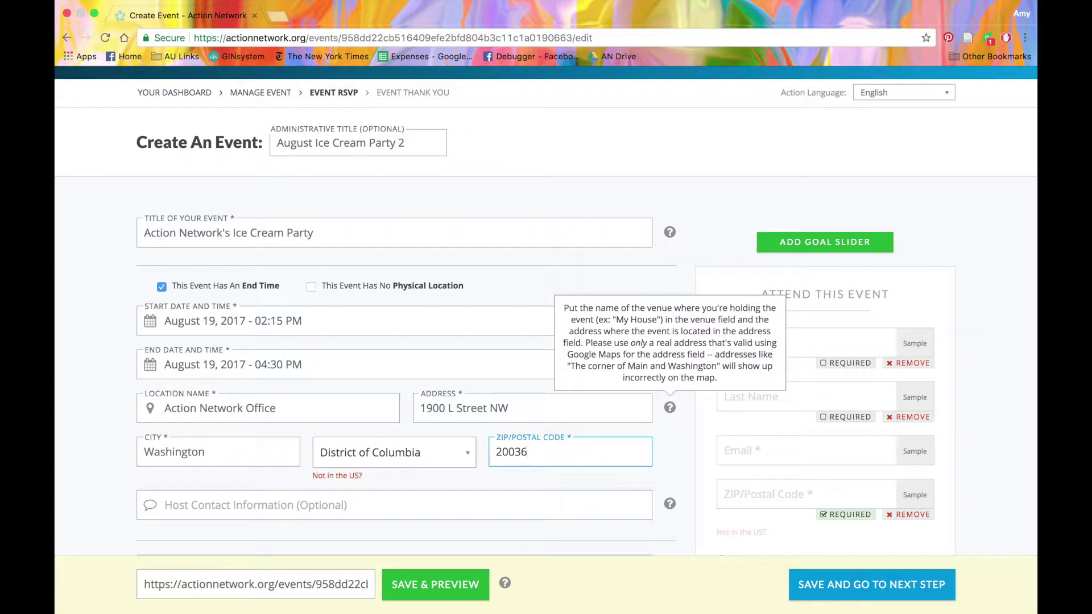
scroll(103, 514, down, 3)
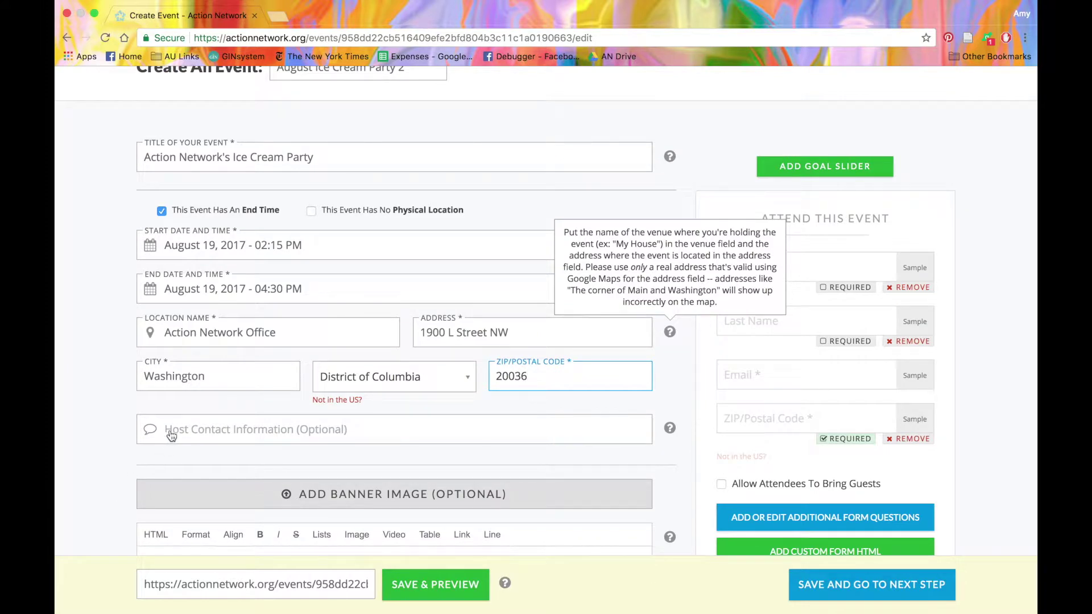
Enter 'Staff - ' plus the organization's contact e-mail as host contact information.
click(171, 435)
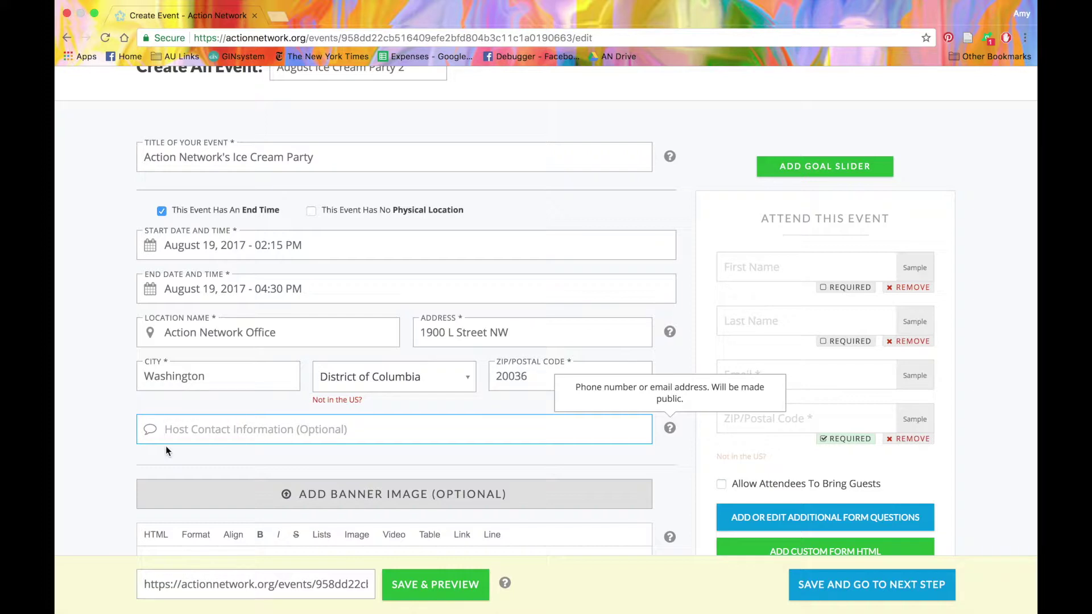
text(Staff)
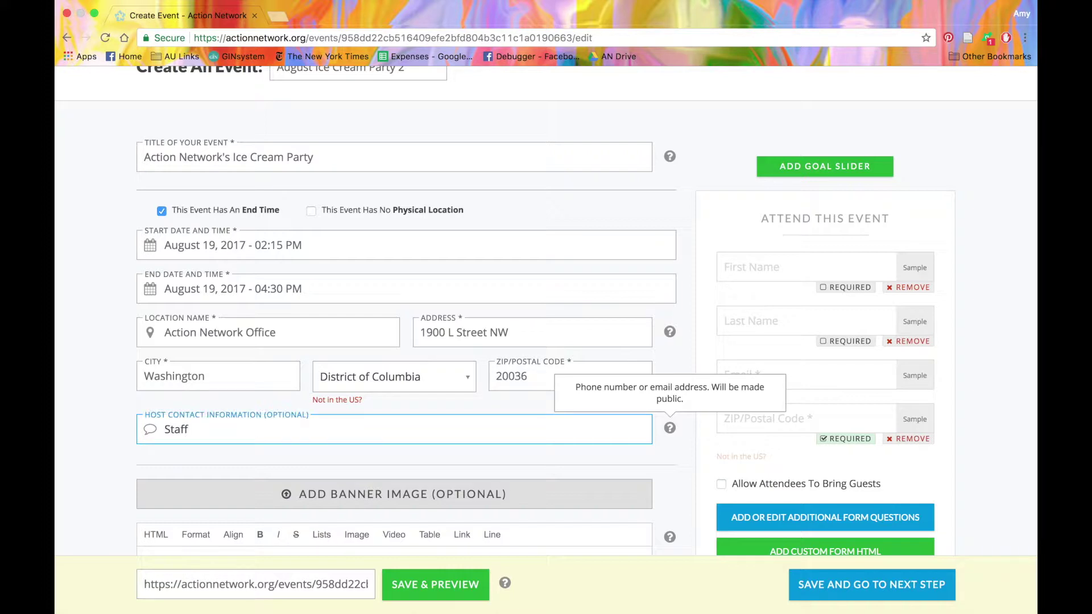
scroll(345, 421, down, 3)
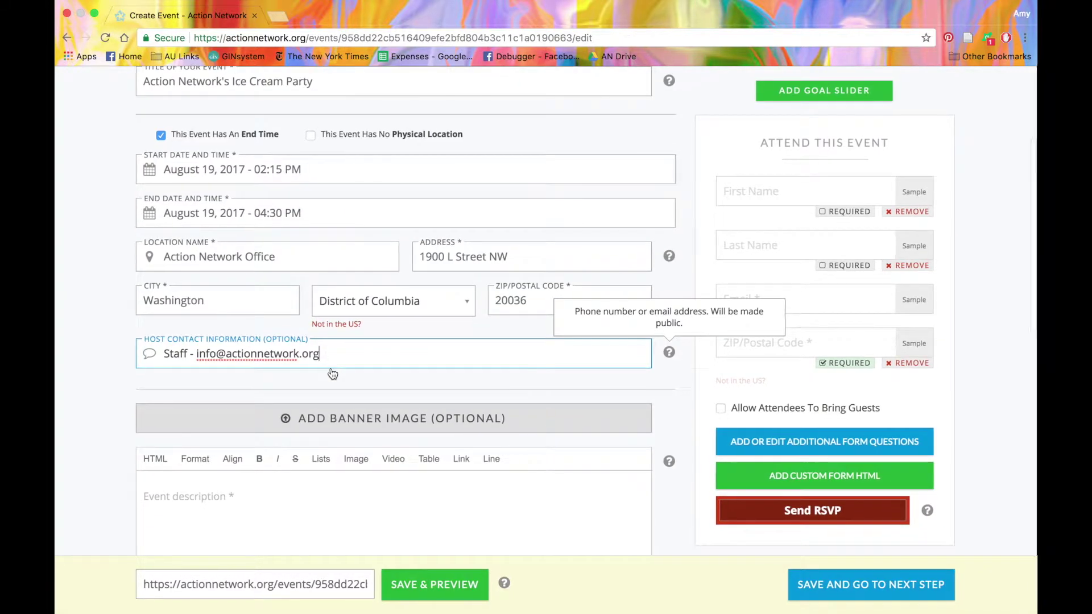
Close the banner upload box and write the description 'Join Action Network staff for ice cream!'.
click(345, 421)
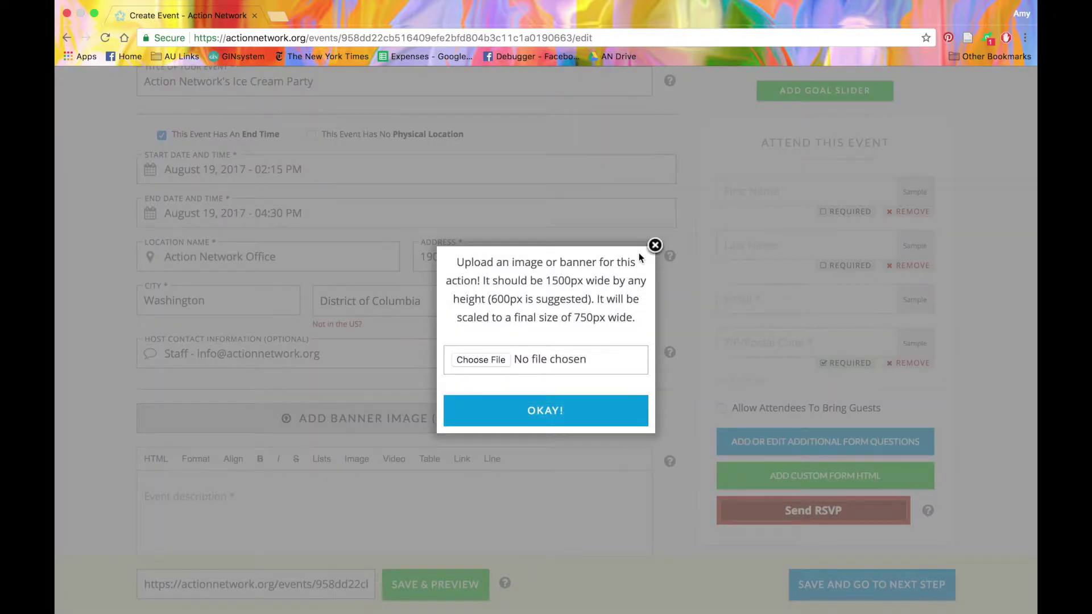
click(655, 246)
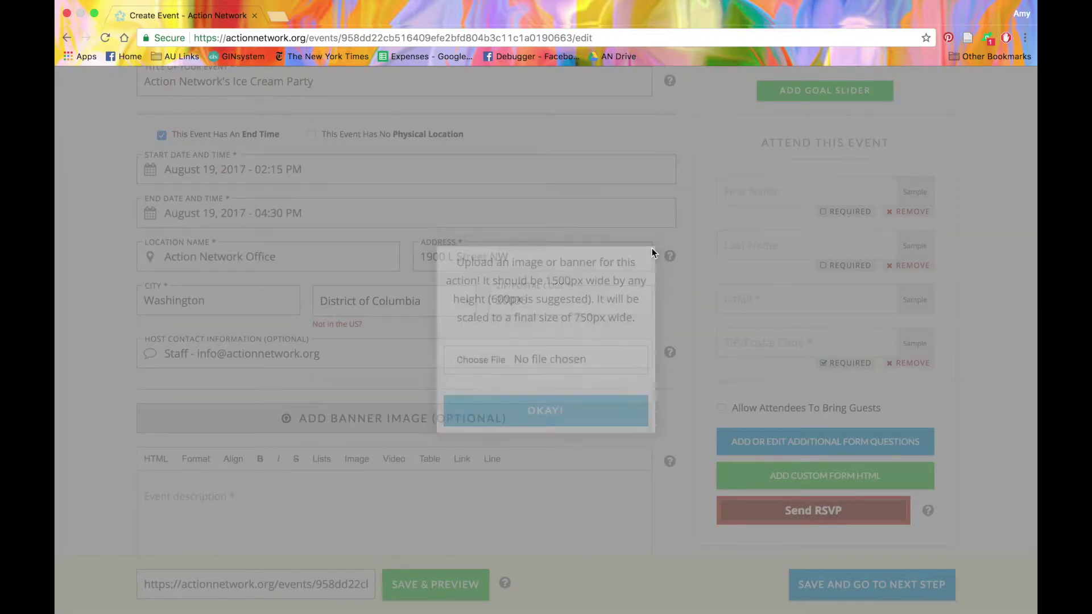
scroll(451, 267, down, 3)
scroll(451, 267, down, 3)
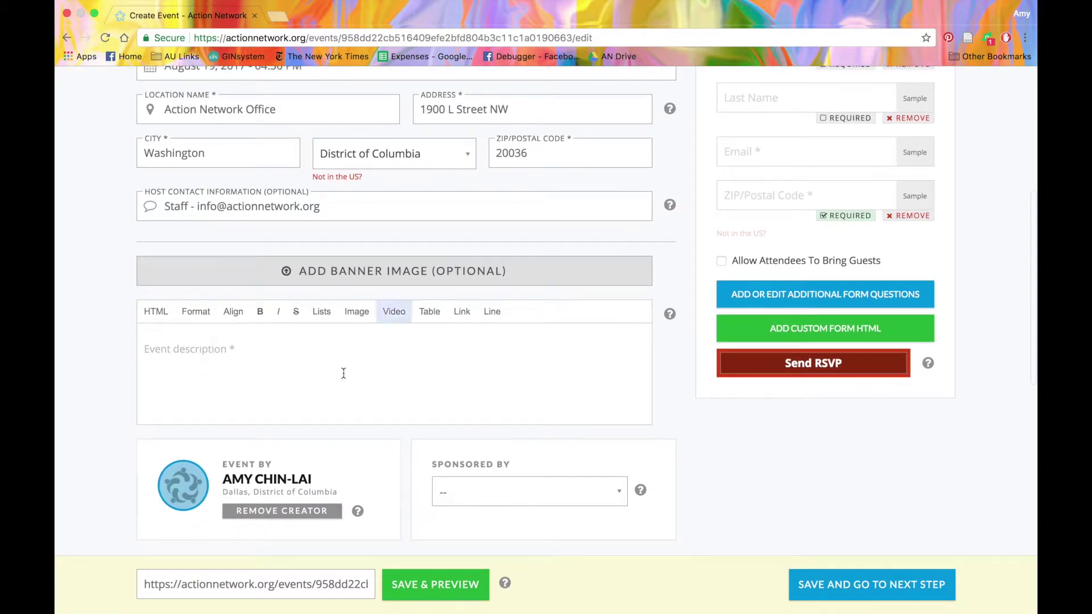
click(306, 385)
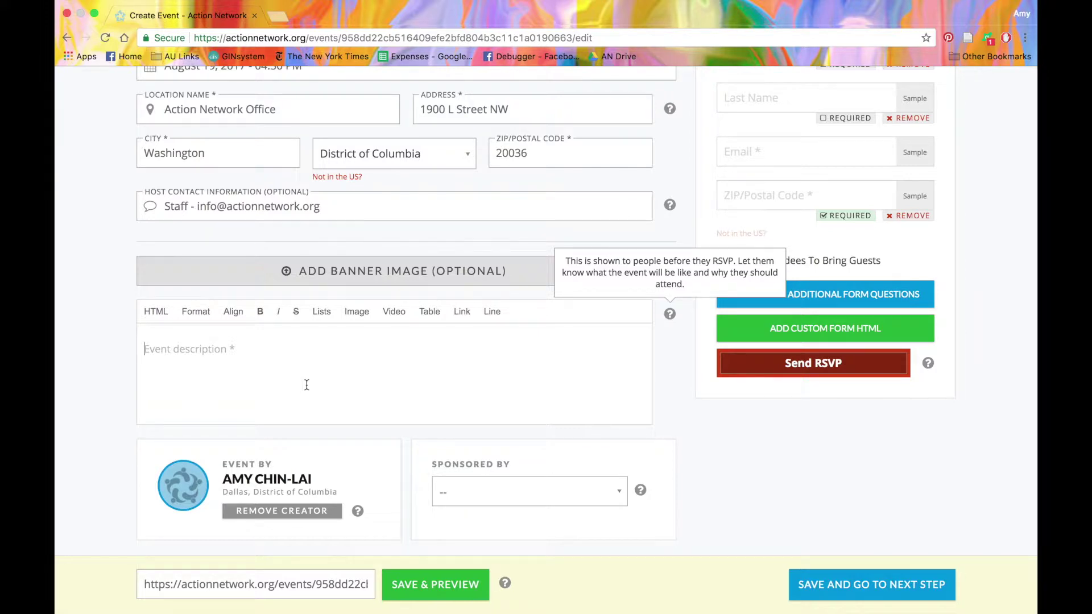
text(Join Action Netw)
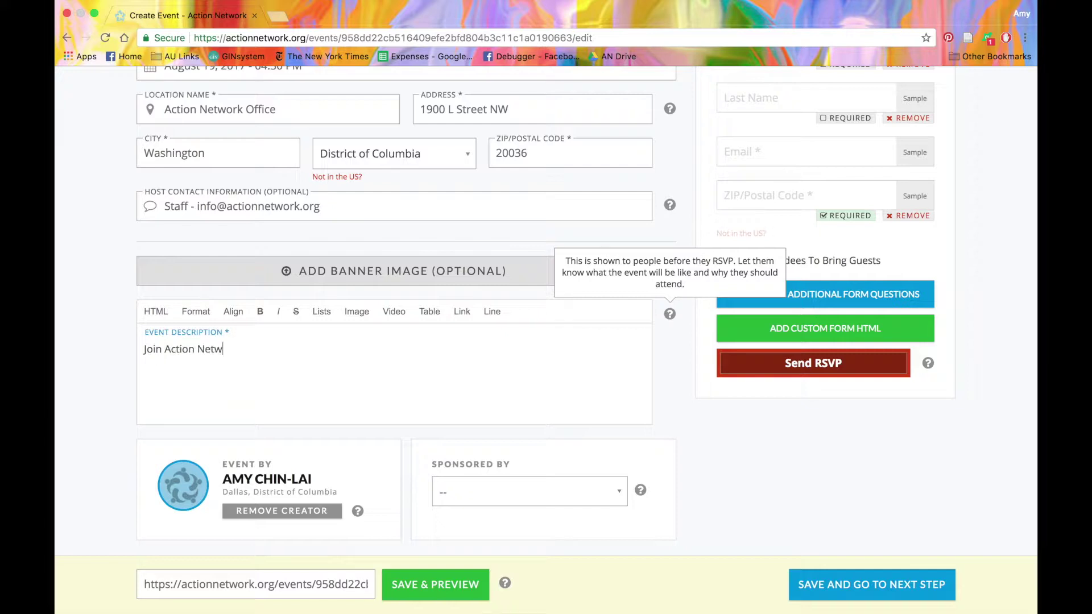
text(ork staff for ice cream!)
click(166, 320)
Check the format, alignment and list options, then insert a horizontal rule in the description.
click(167, 320)
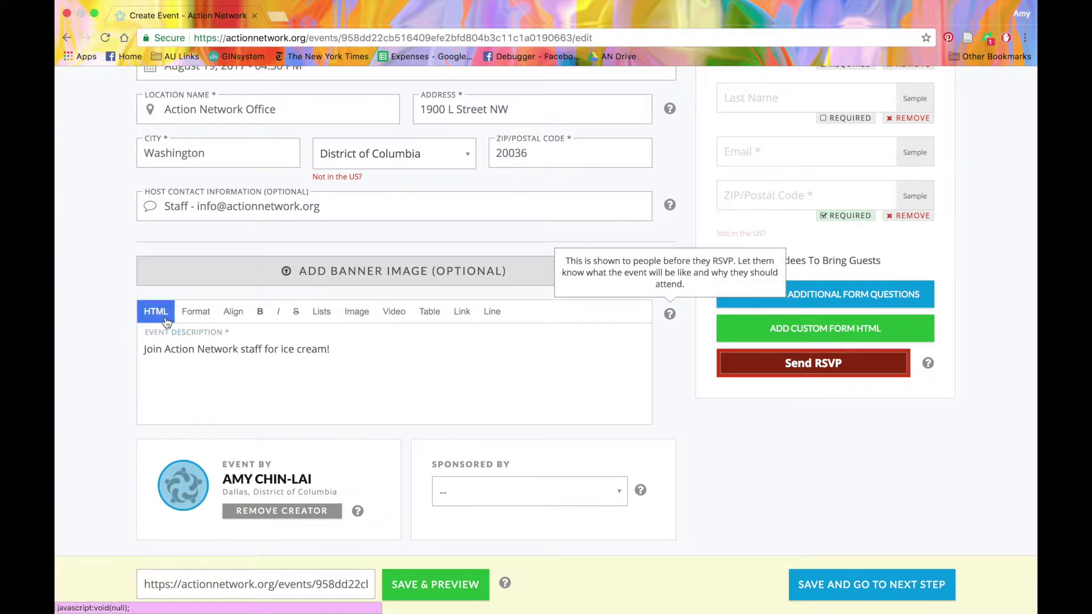
click(195, 312)
click(196, 316)
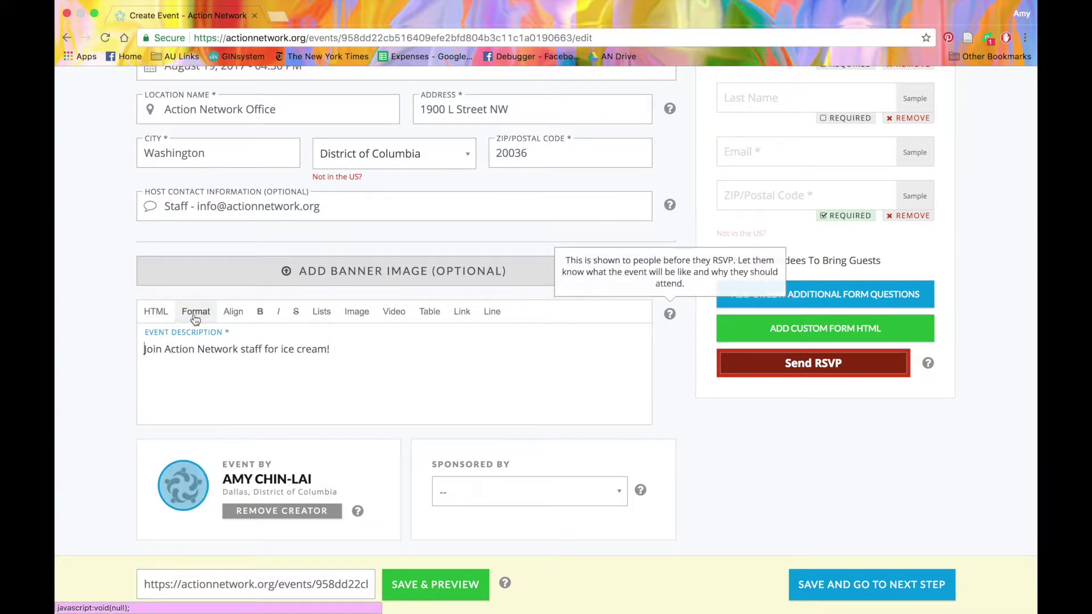
click(228, 317)
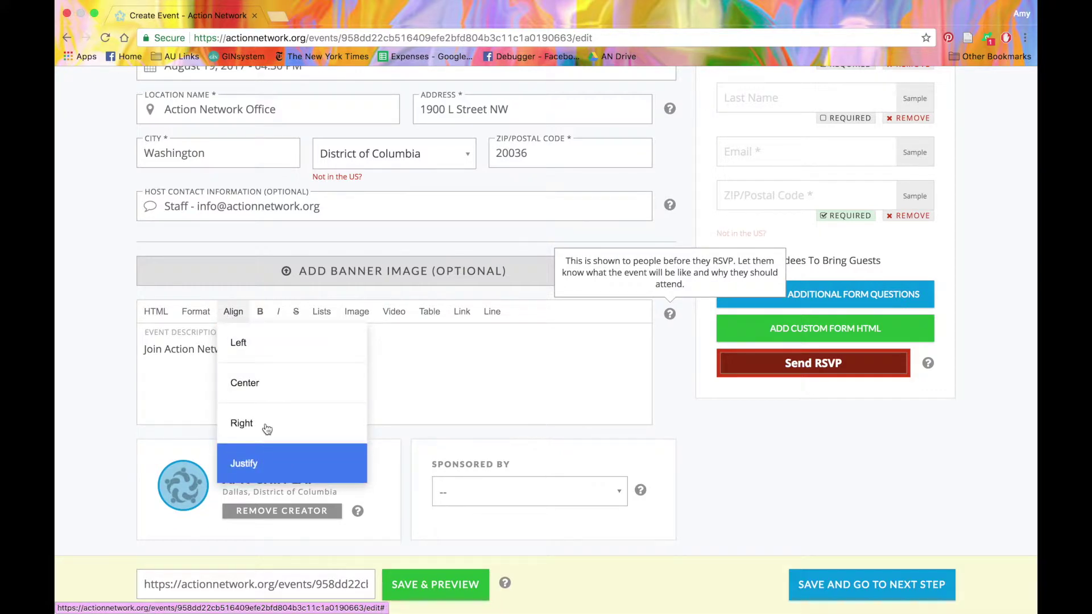
click(235, 320)
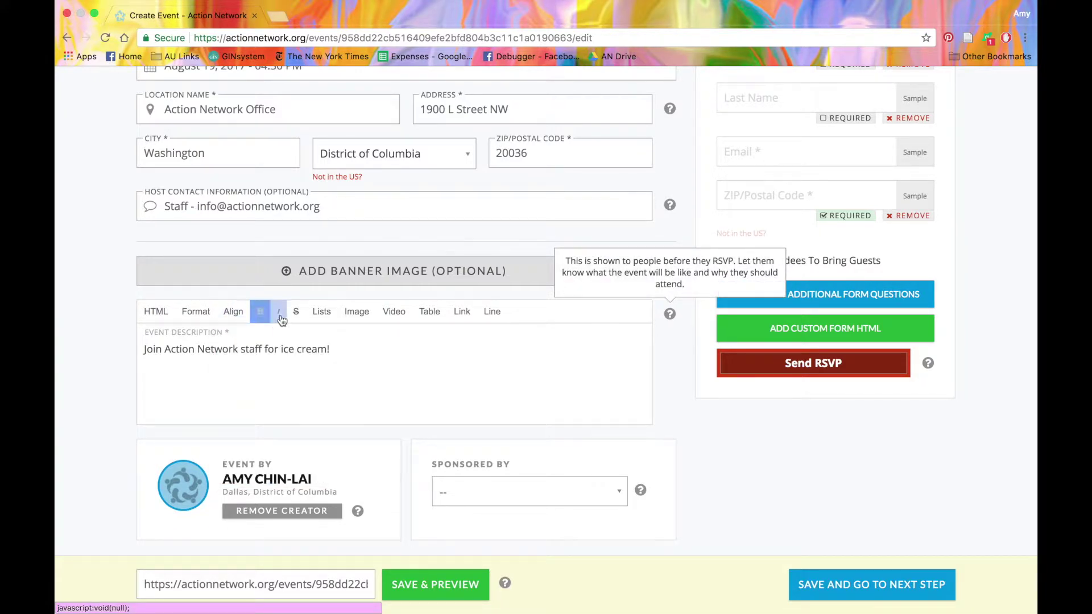
click(323, 312)
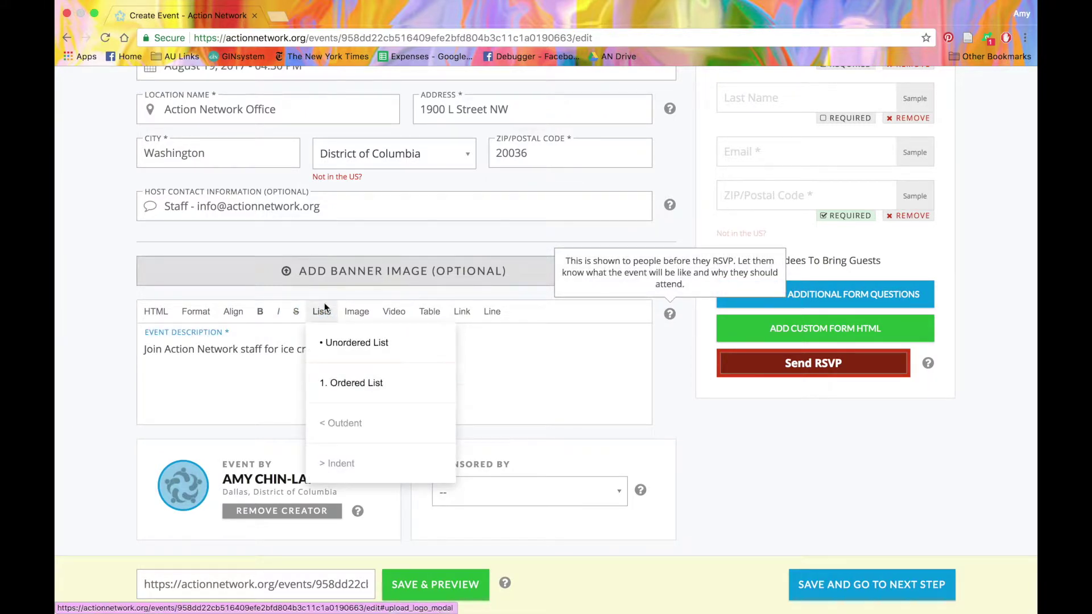
click(322, 312)
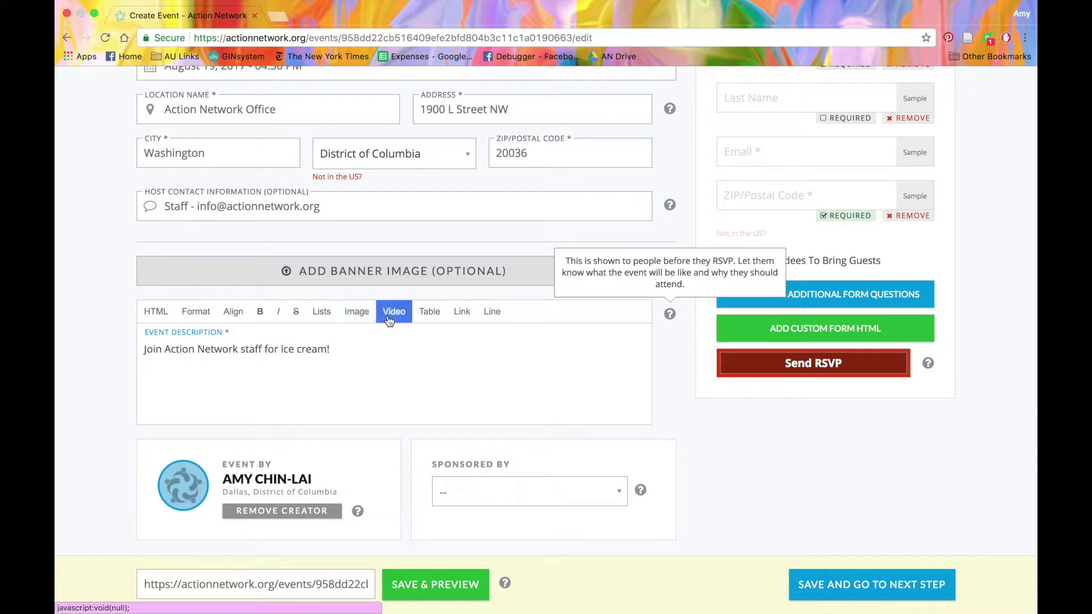
click(487, 322)
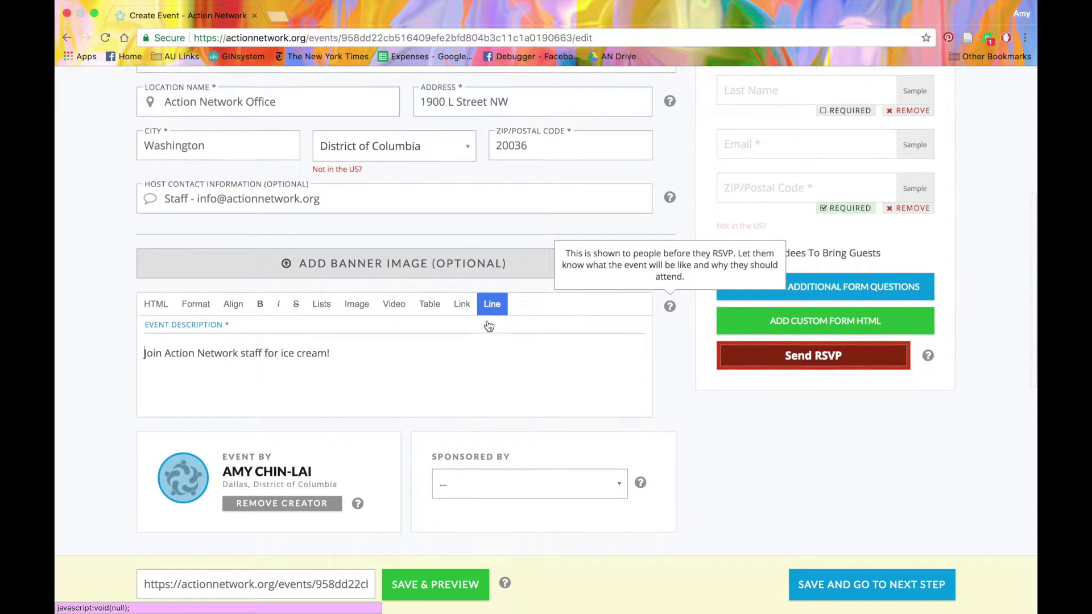
scroll(488, 321, down, 3)
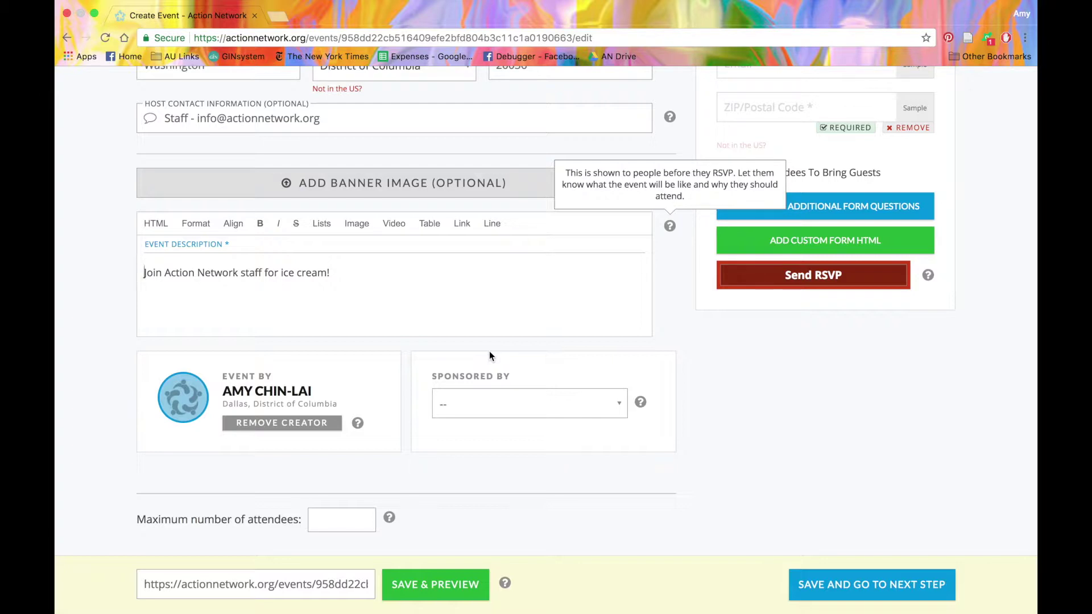
Choose Test Group from the Sponsored By list.
click(505, 412)
scroll(504, 433, down, 5)
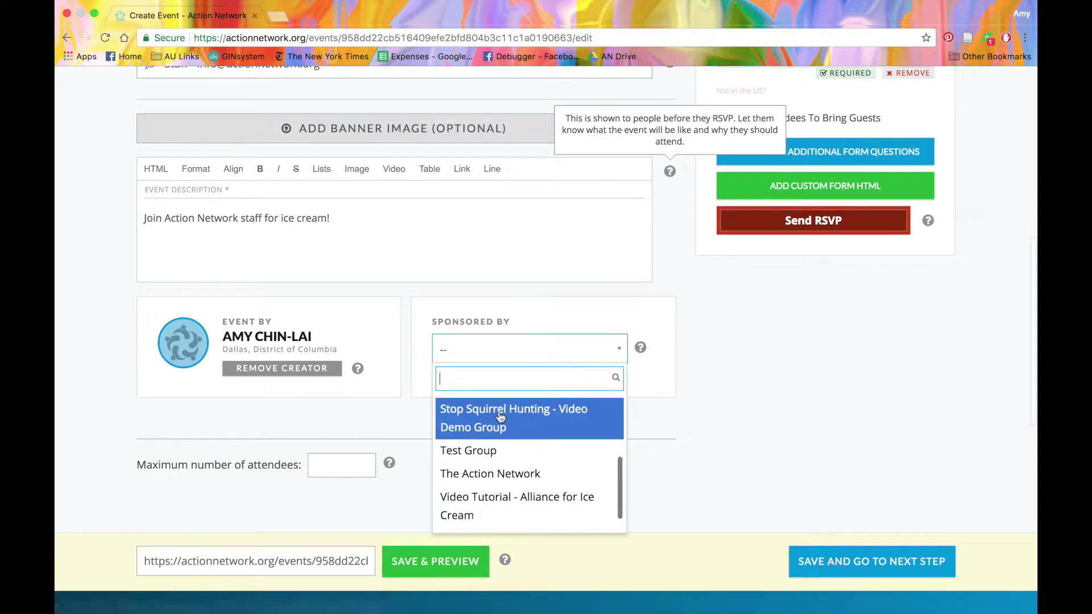
click(504, 454)
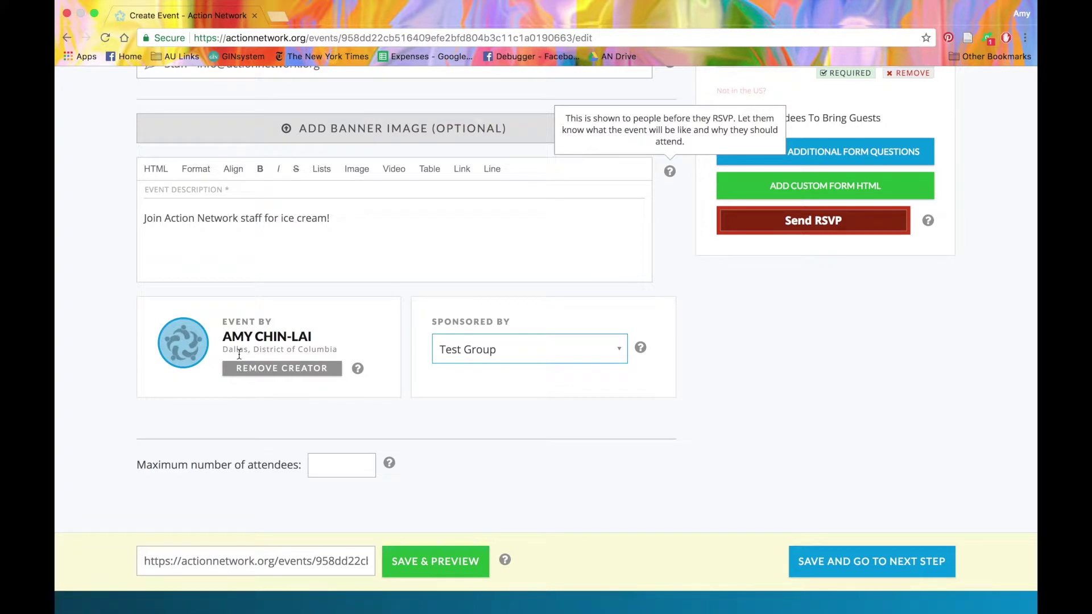
Remove the creator from the Event By section.
click(267, 377)
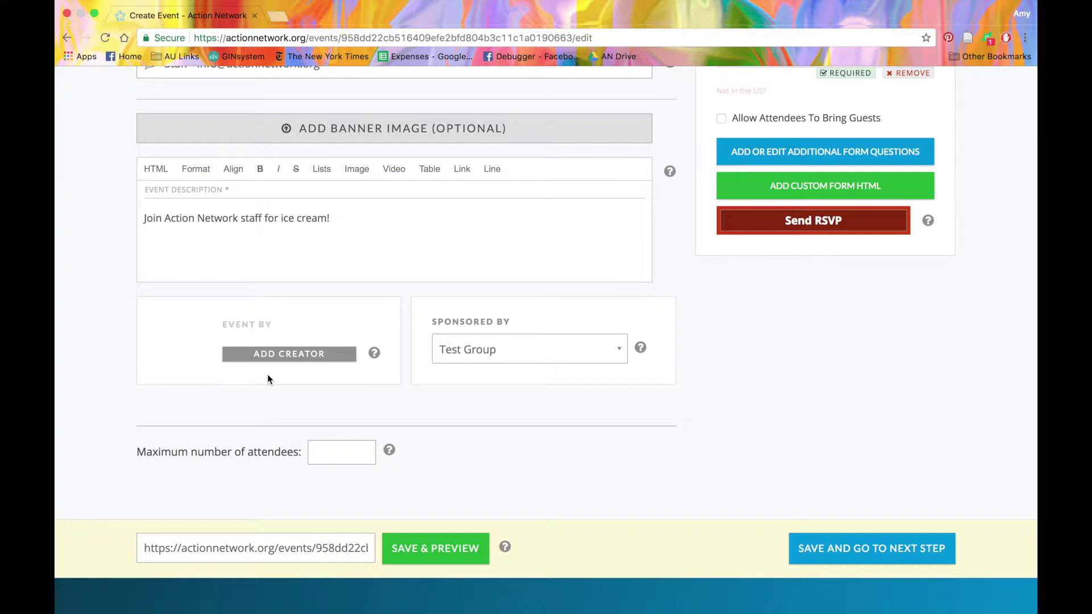
scroll(267, 374, down, 2)
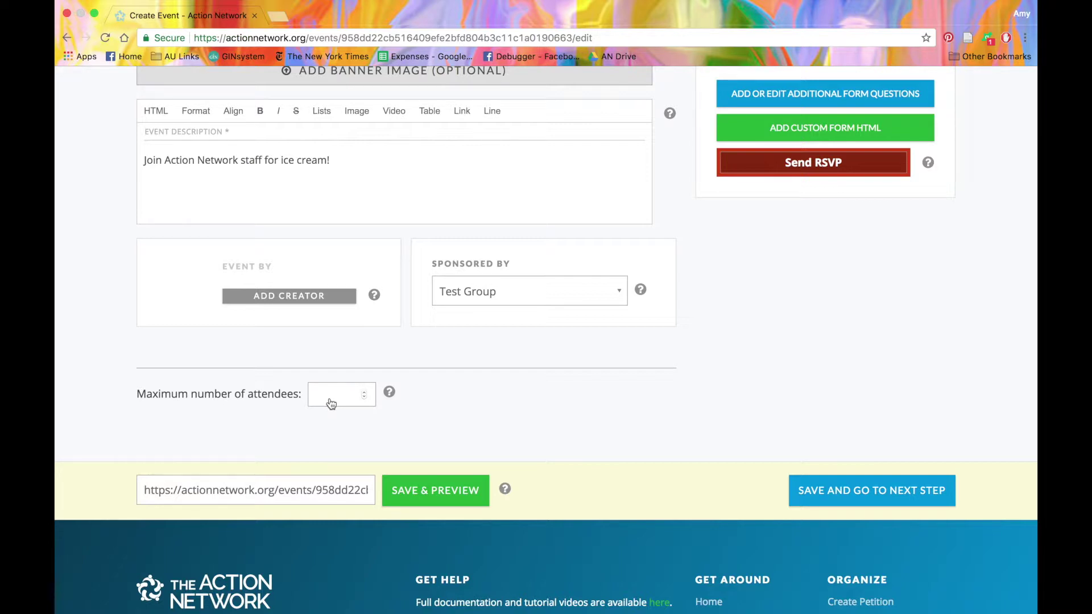
Limit the event to a maximum of 15 attendees.
click(331, 401)
text(15)
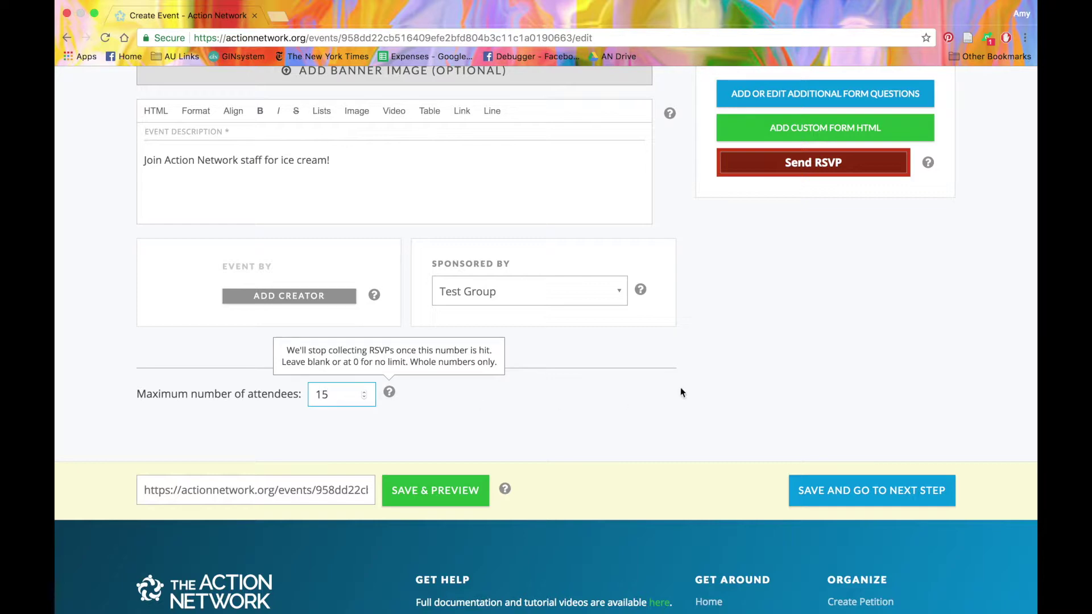
scroll(709, 415, up, 10)
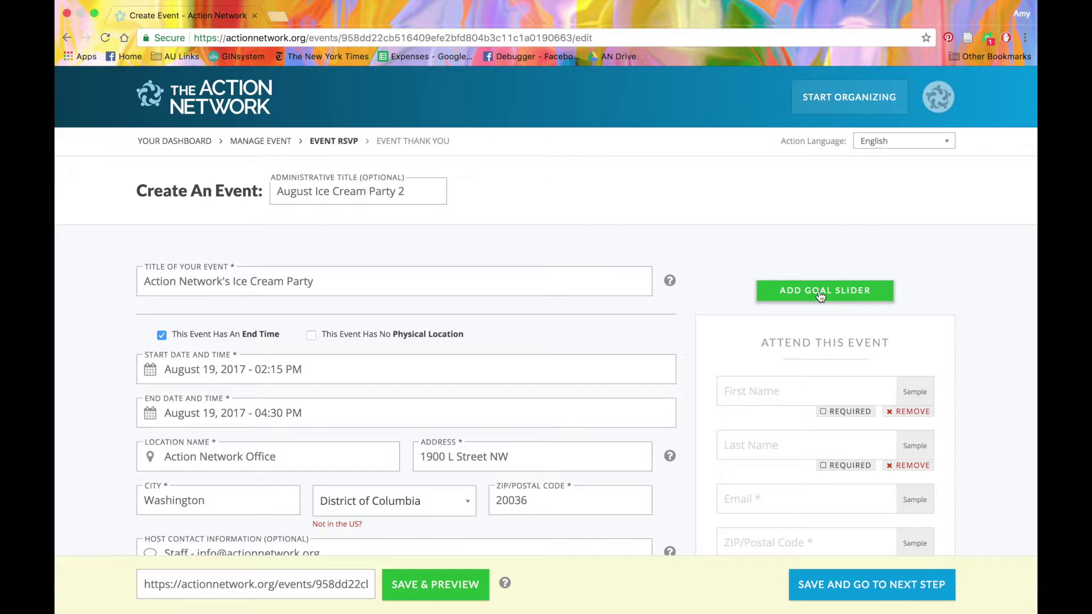
click(821, 293)
click(834, 358)
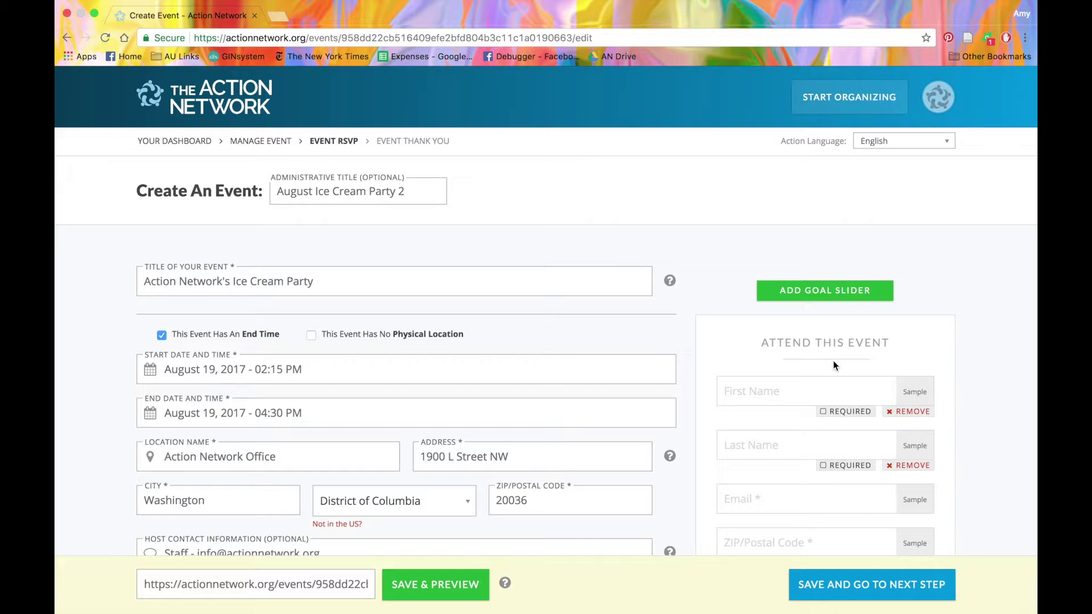
Remove and re-add the Last Name field on the RSVP form, then allow attendees to bring guests.
scroll(834, 360, down, 5)
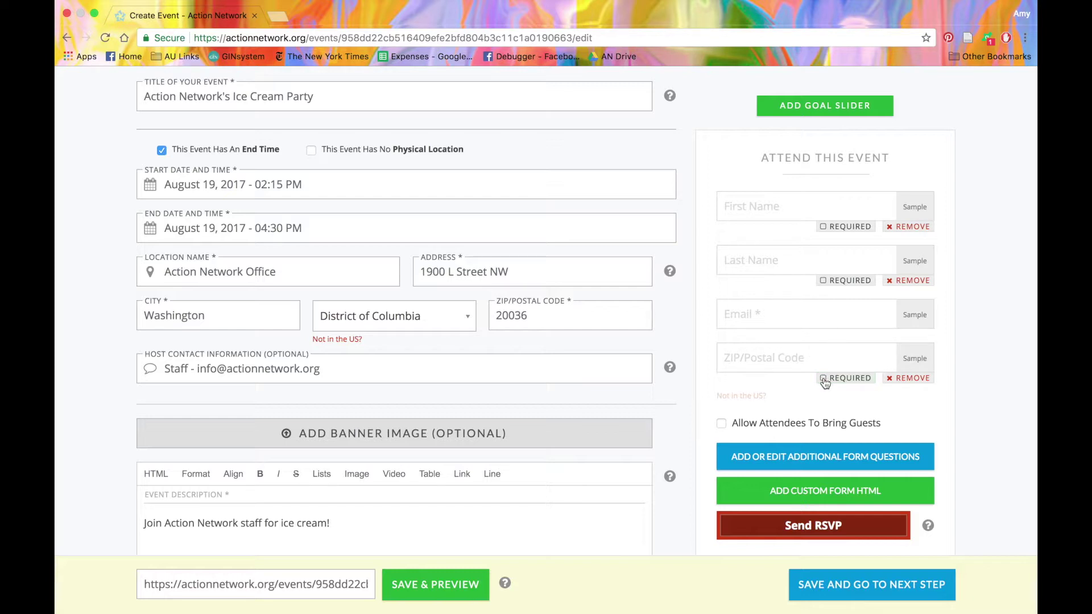
click(917, 280)
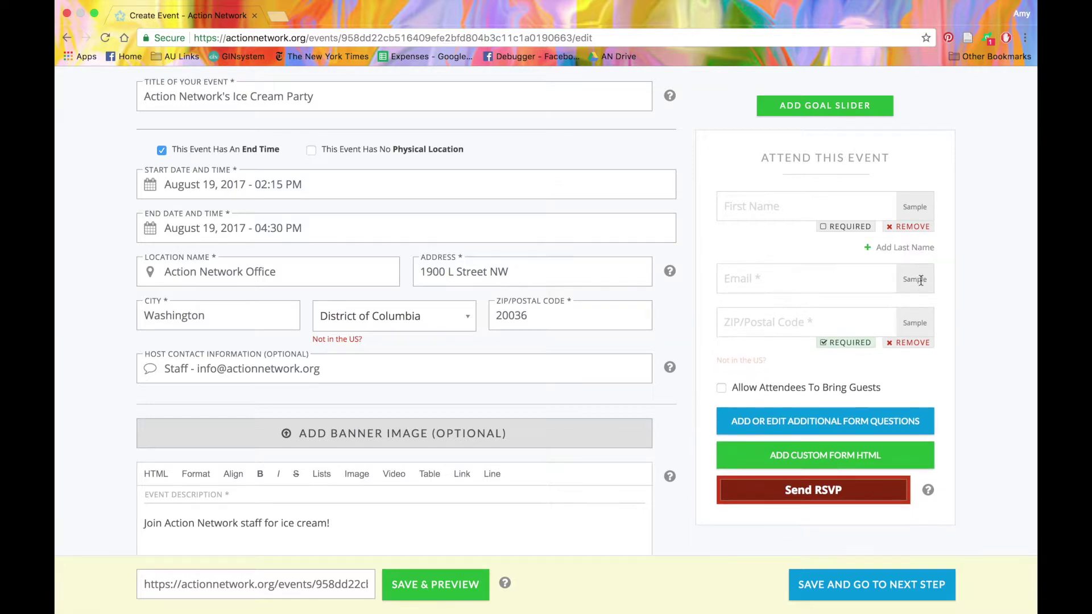
click(909, 248)
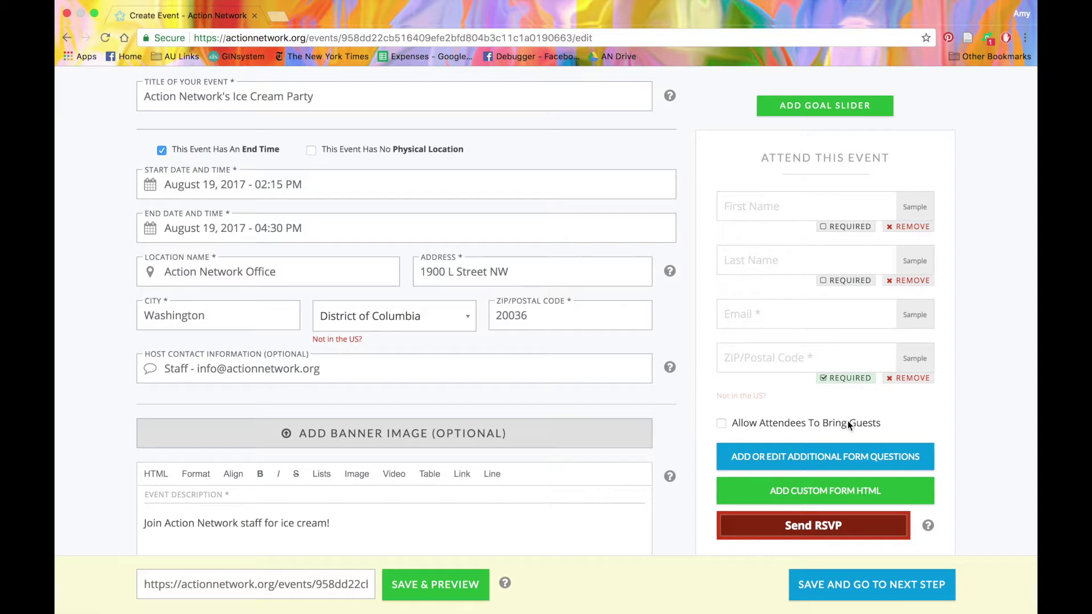
click(722, 425)
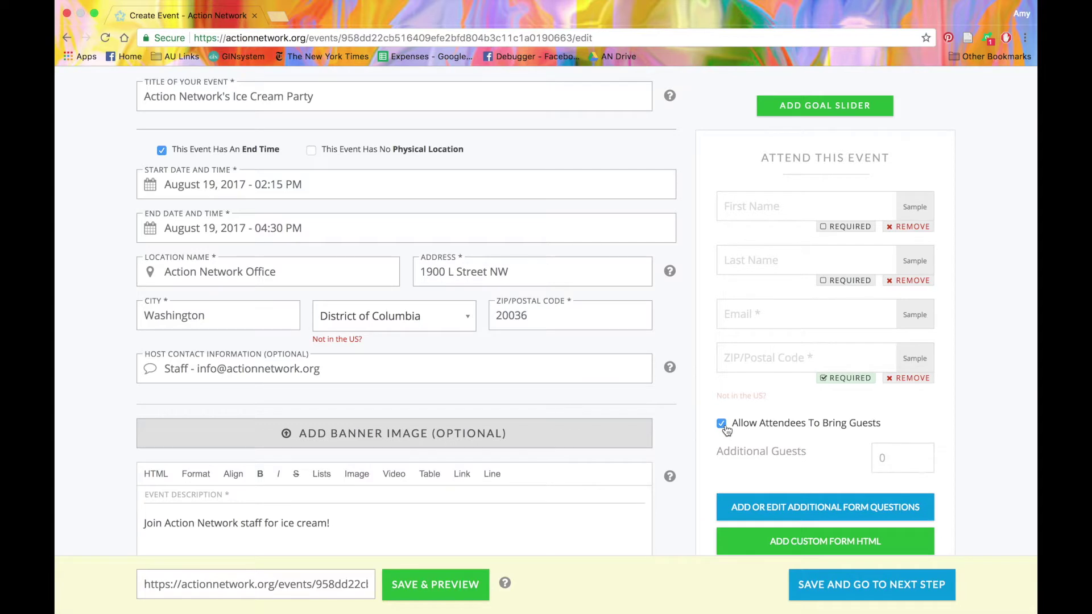
scroll(785, 434, down, 1)
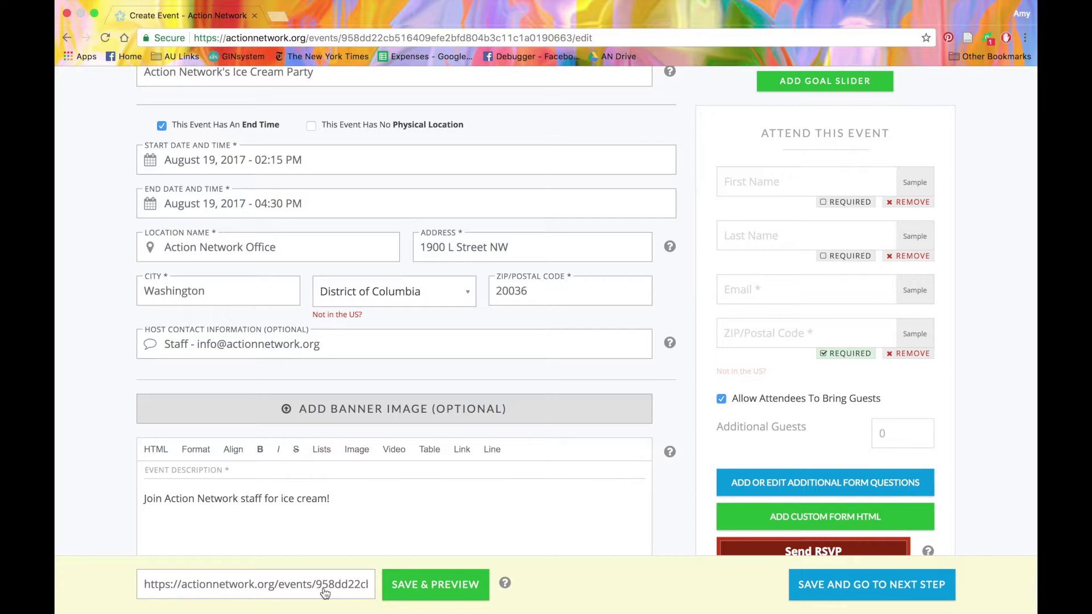
Save the event form and go to the thank-you step's attendee instructions editor.
click(862, 595)
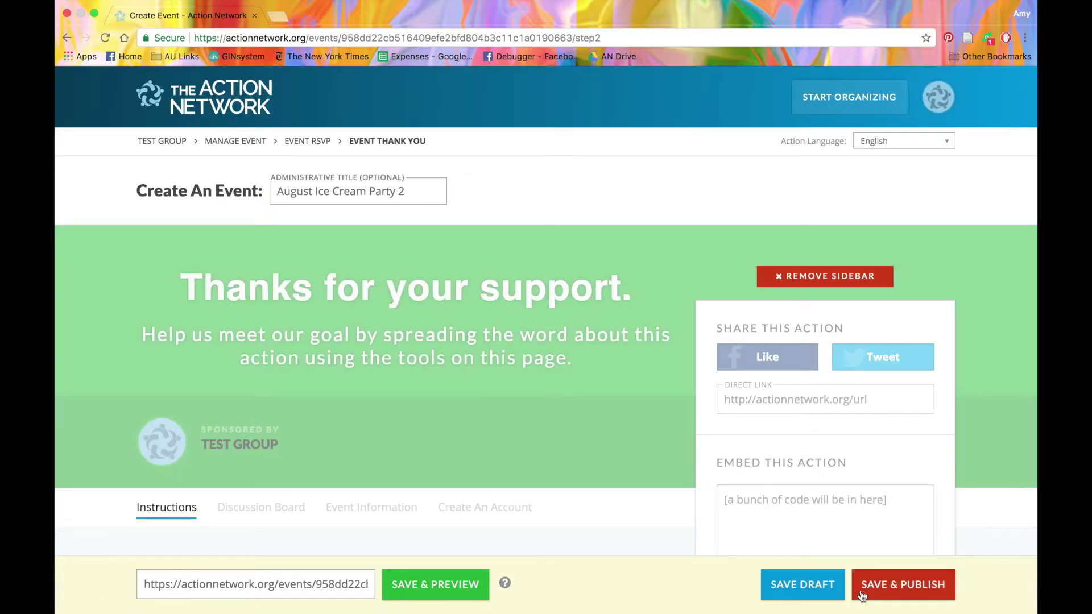
scroll(324, 334, down, 5)
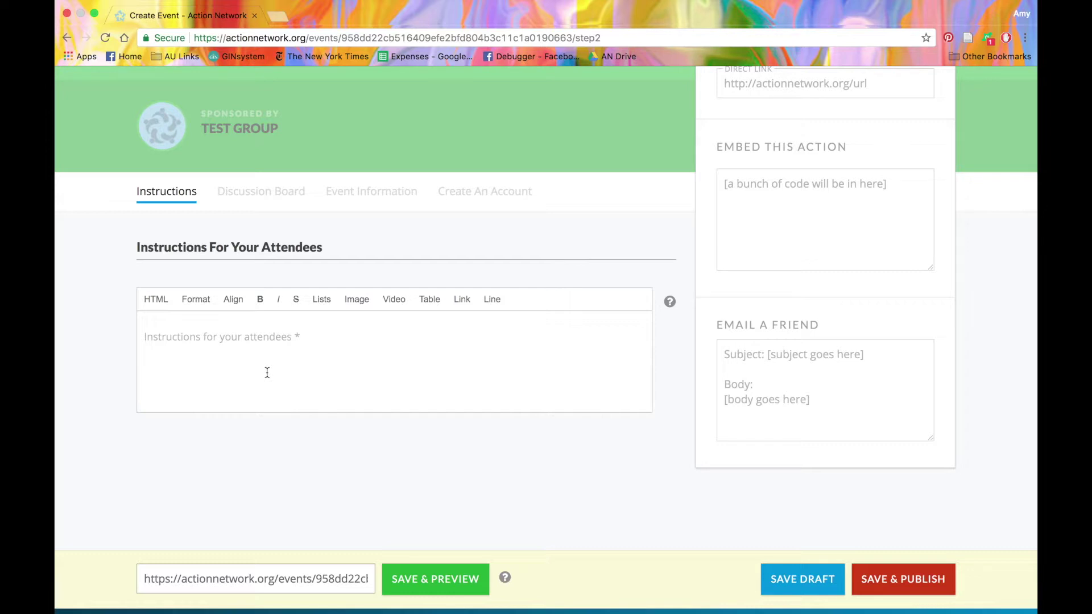
click(266, 373)
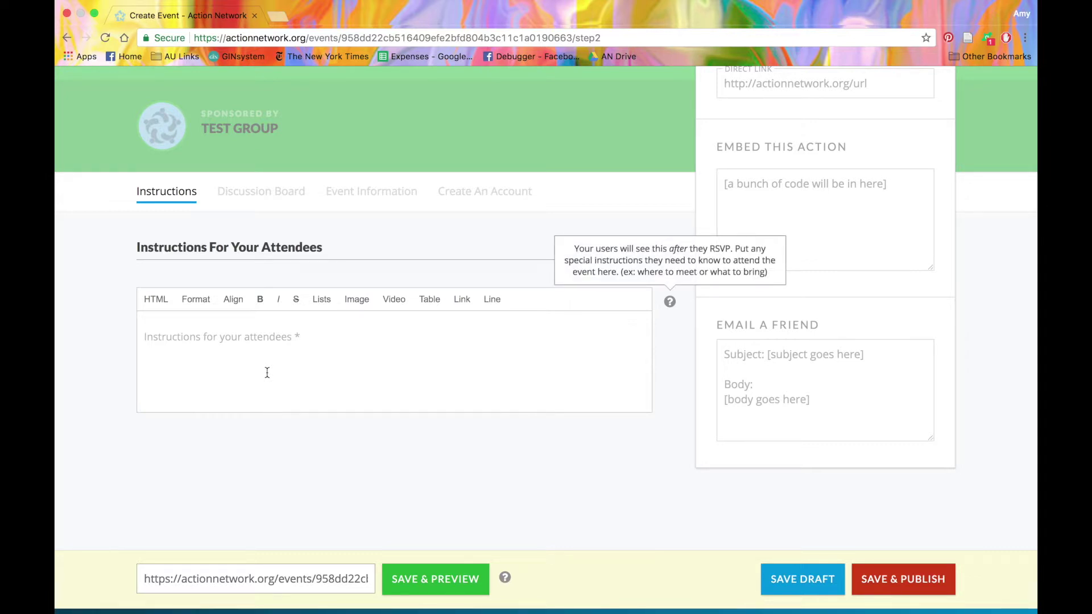
Write the attendee instructions 'You can park in the front or walk from the metro stop'.
text(You )
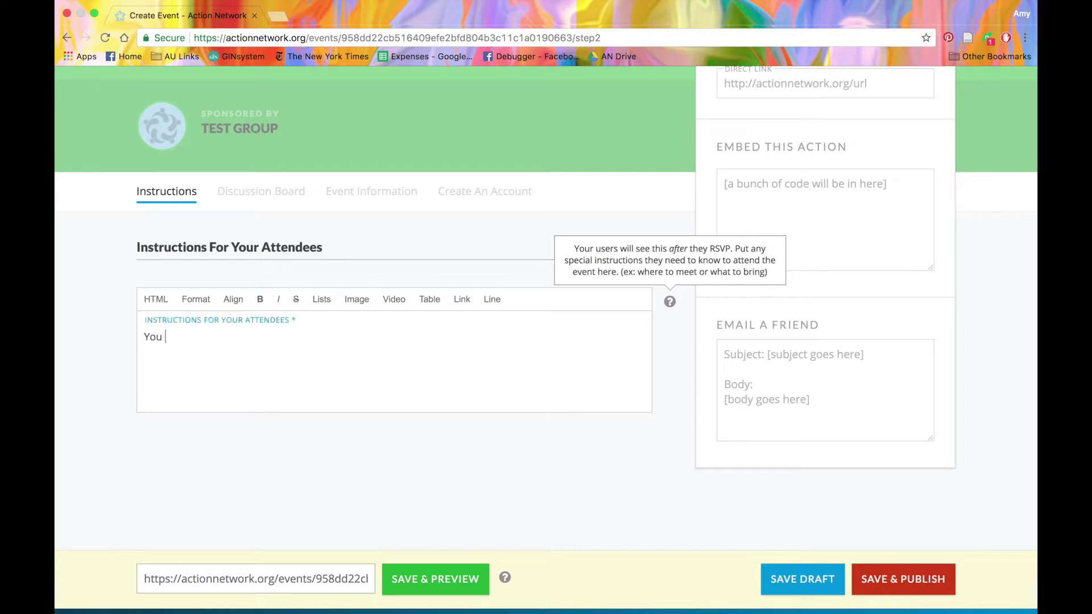
text(can park in the front or walk )
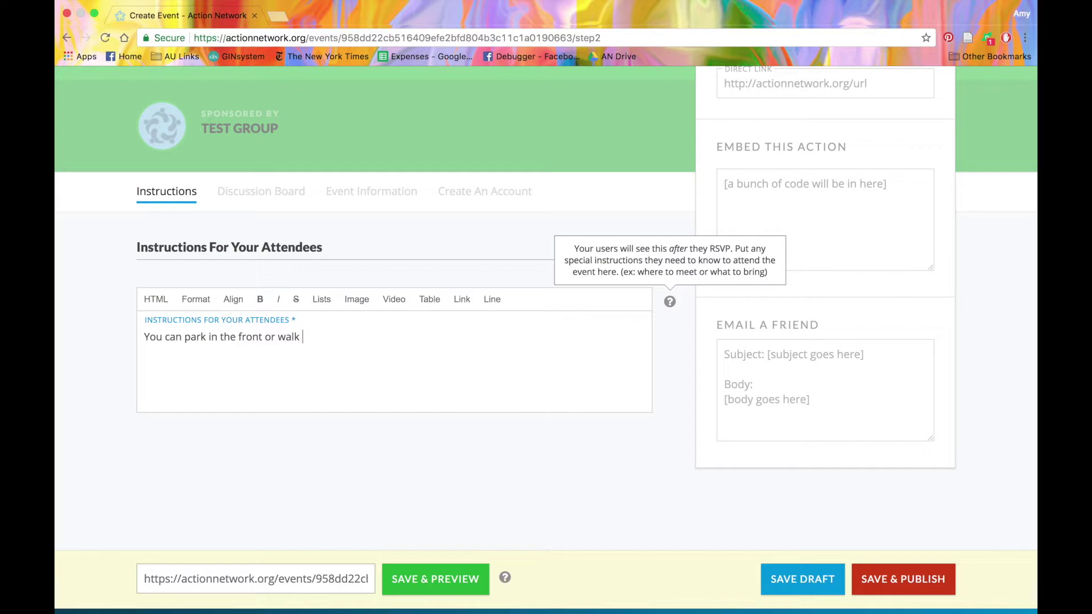
text(from the metro stop)
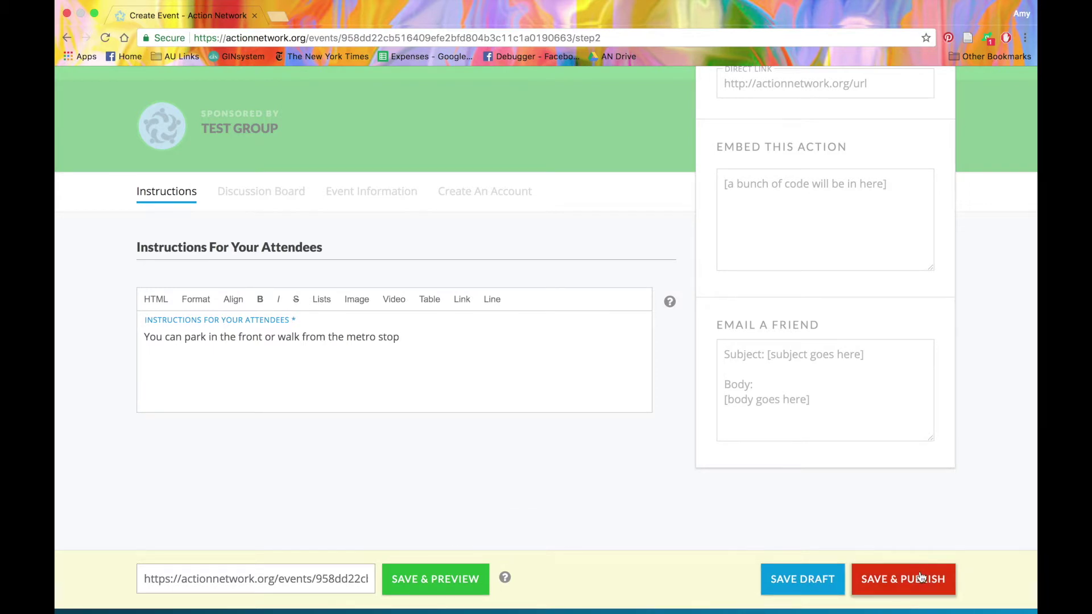
Publish the Ice Cream Party event live and view its public event page.
click(930, 586)
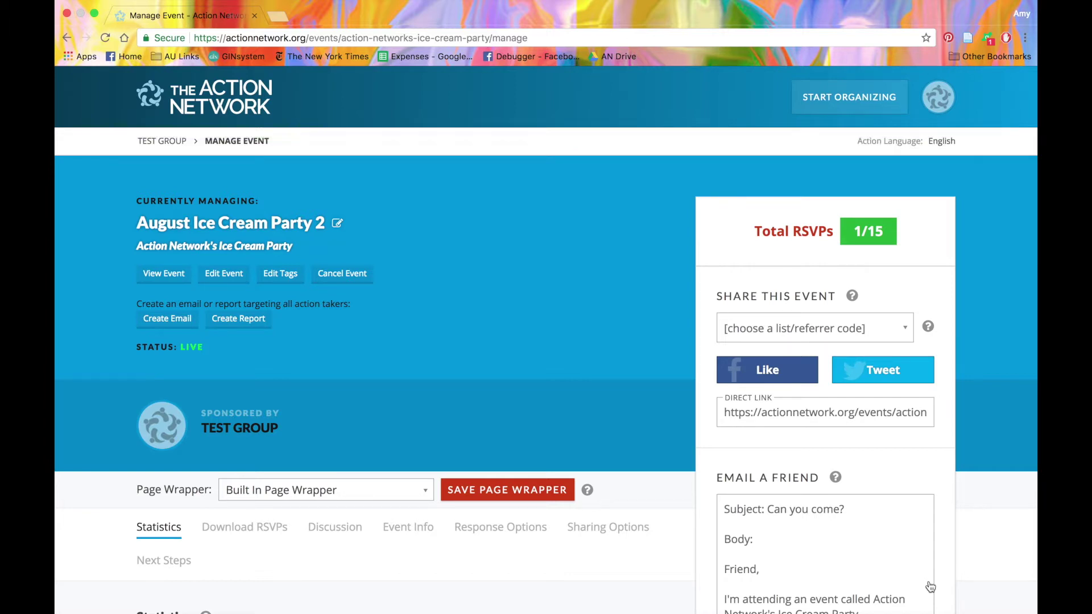
click(161, 275)
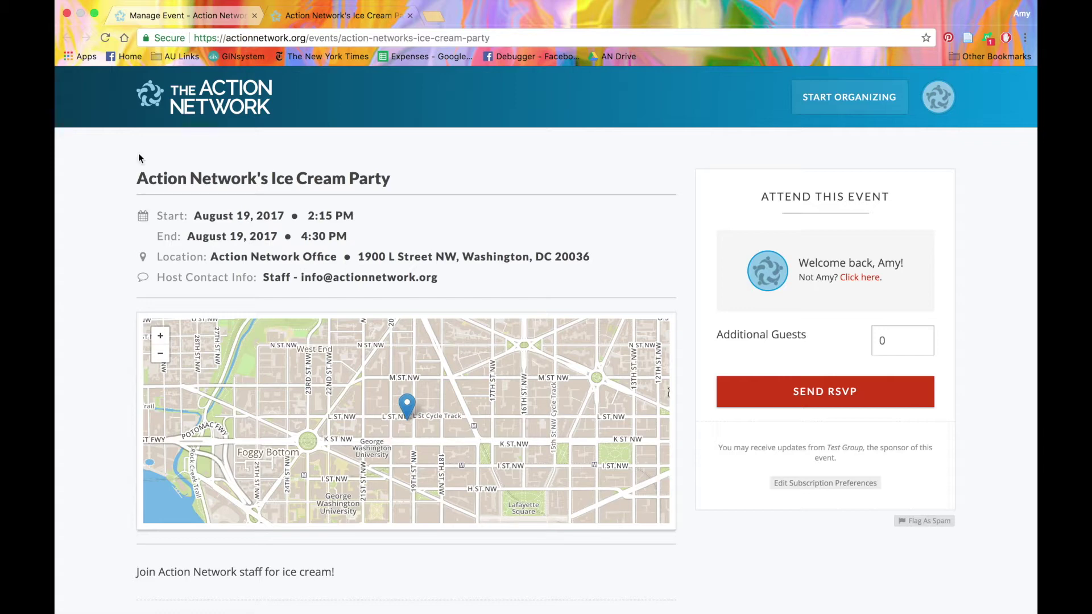
Return to the Manage Event tab, which shows Total RSVPs at 1/15.
click(197, 19)
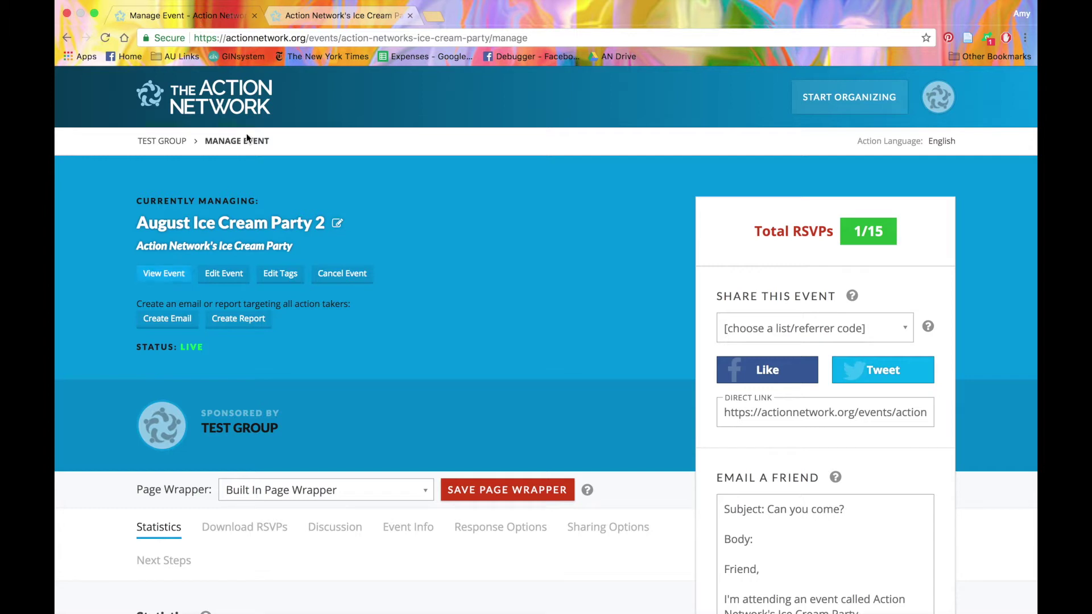
scroll(187, 341, down, 2)
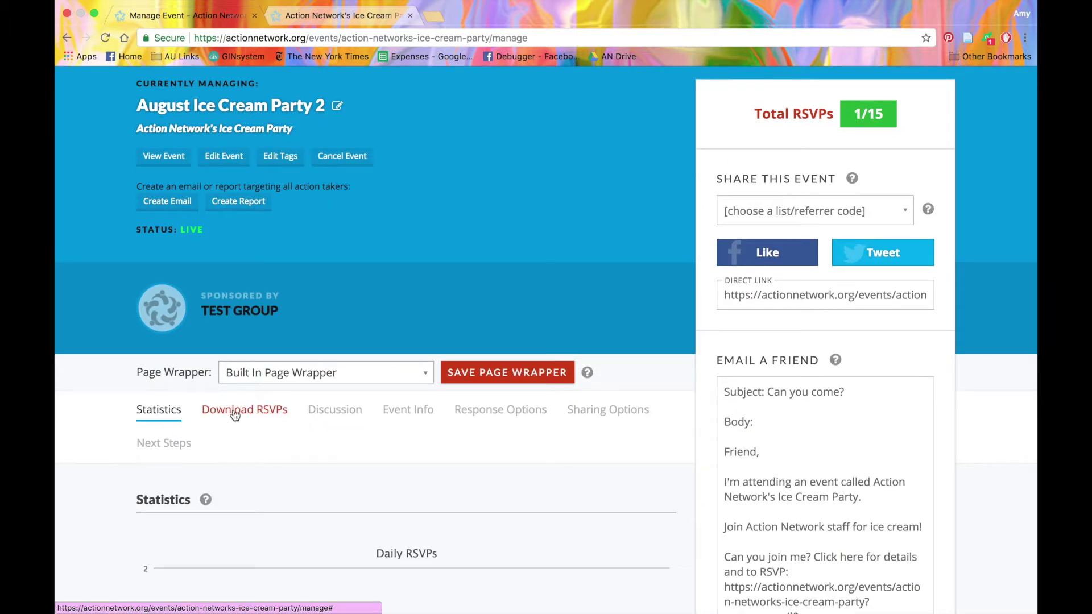
Show the event info: August 19, 2017, 2:15–4:30 PM at Action Network Office.
click(405, 415)
scroll(405, 414, down, 1)
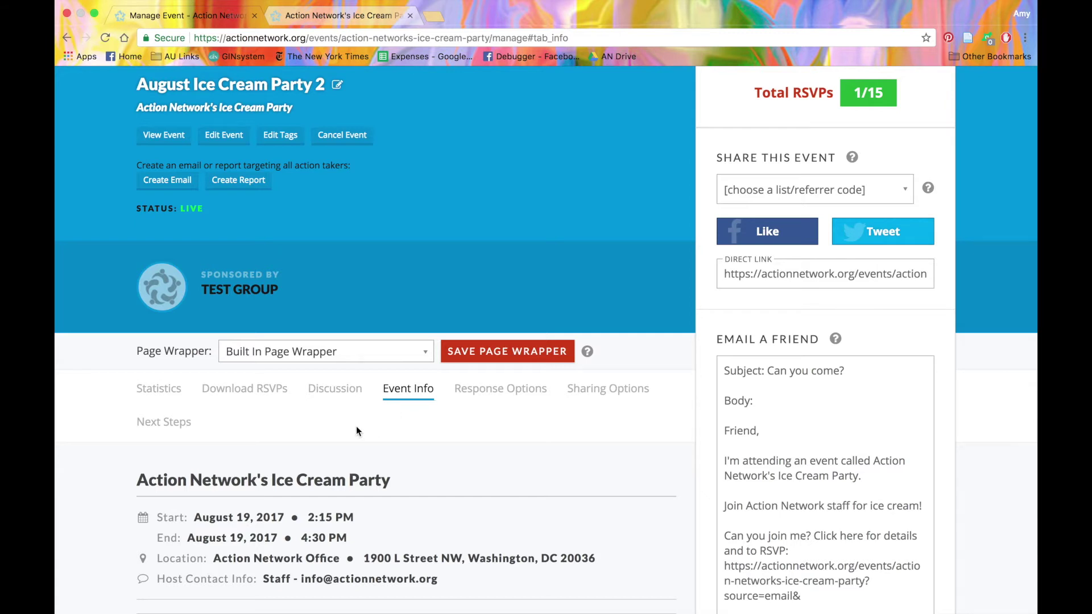
Switch the event's discussion board off and back on, leaving it enabled.
click(333, 394)
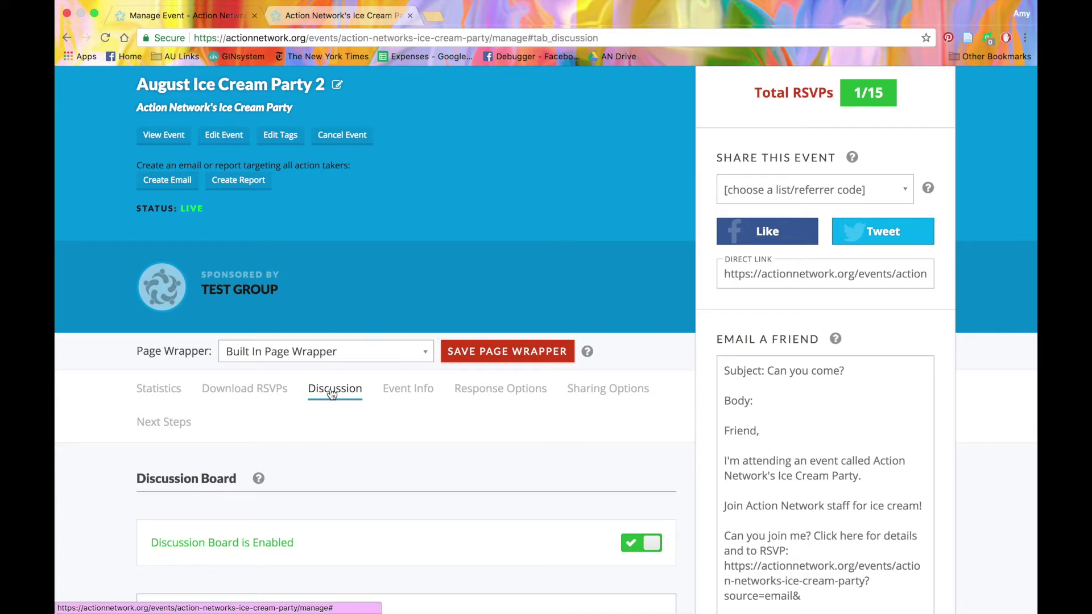
scroll(332, 394, down, 5)
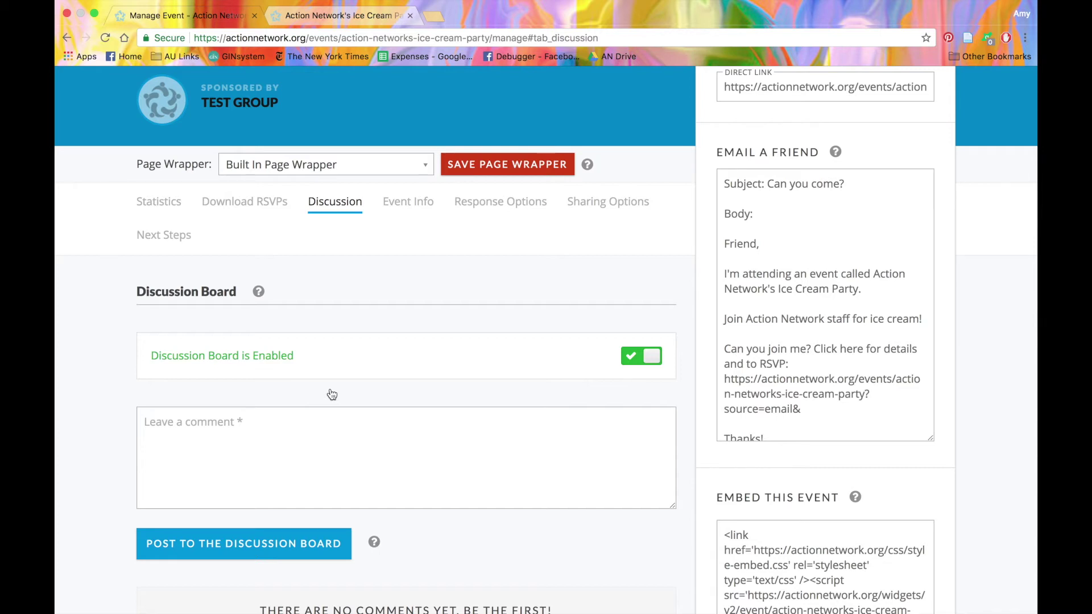
click(643, 364)
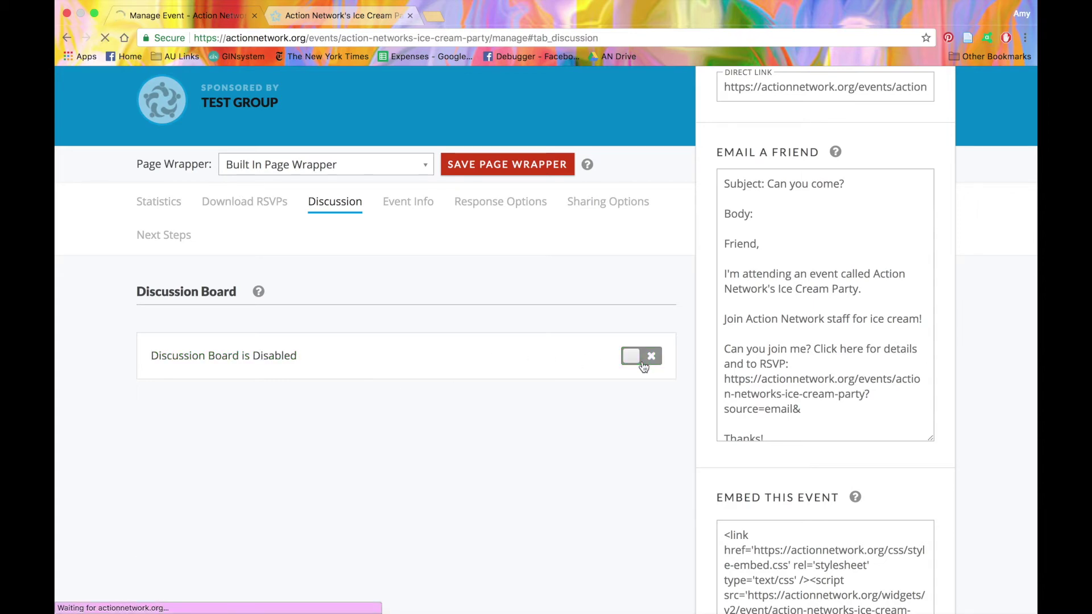
scroll(642, 364, down, 4)
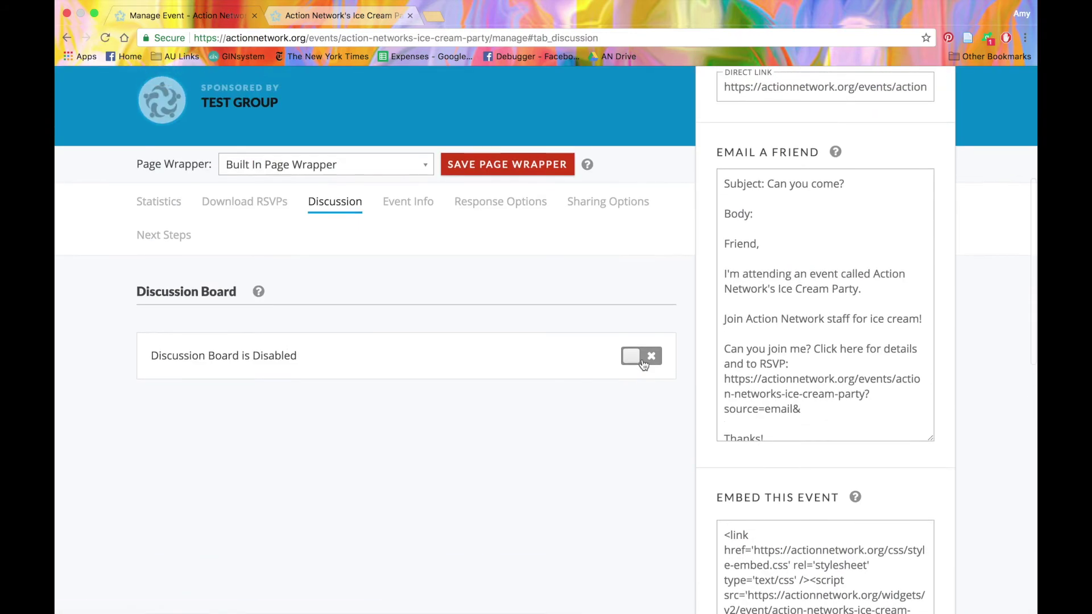
click(643, 359)
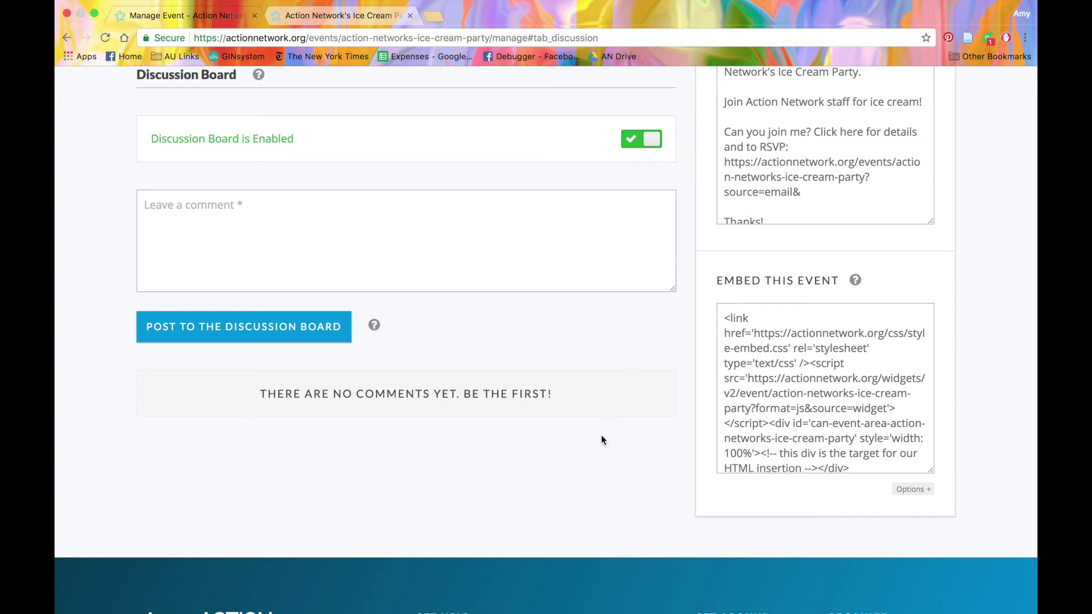
scroll(593, 503, up, 6)
scroll(593, 503, up, 1)
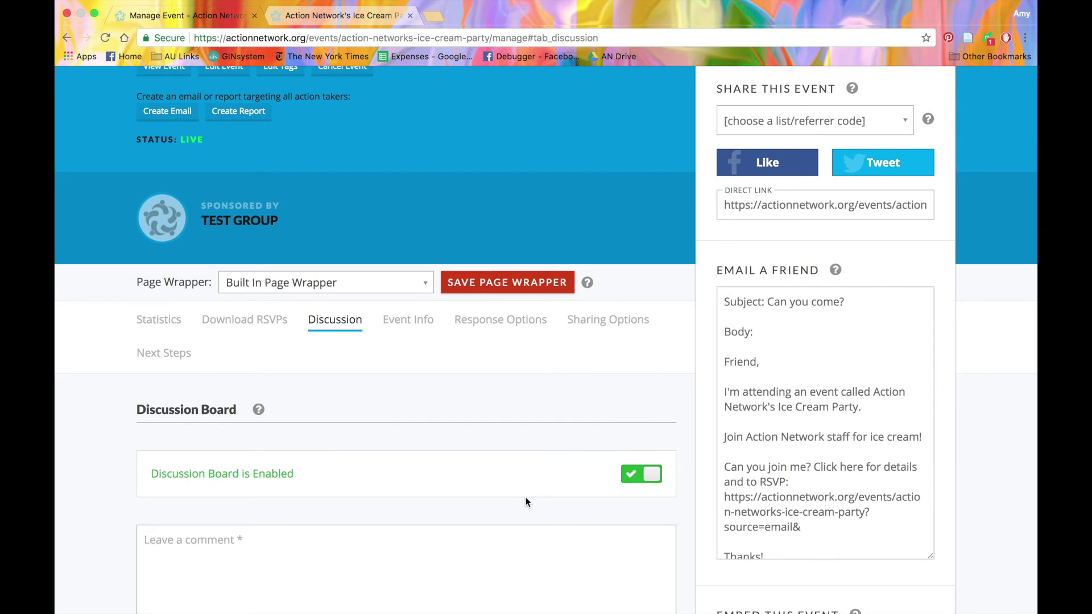
click(497, 327)
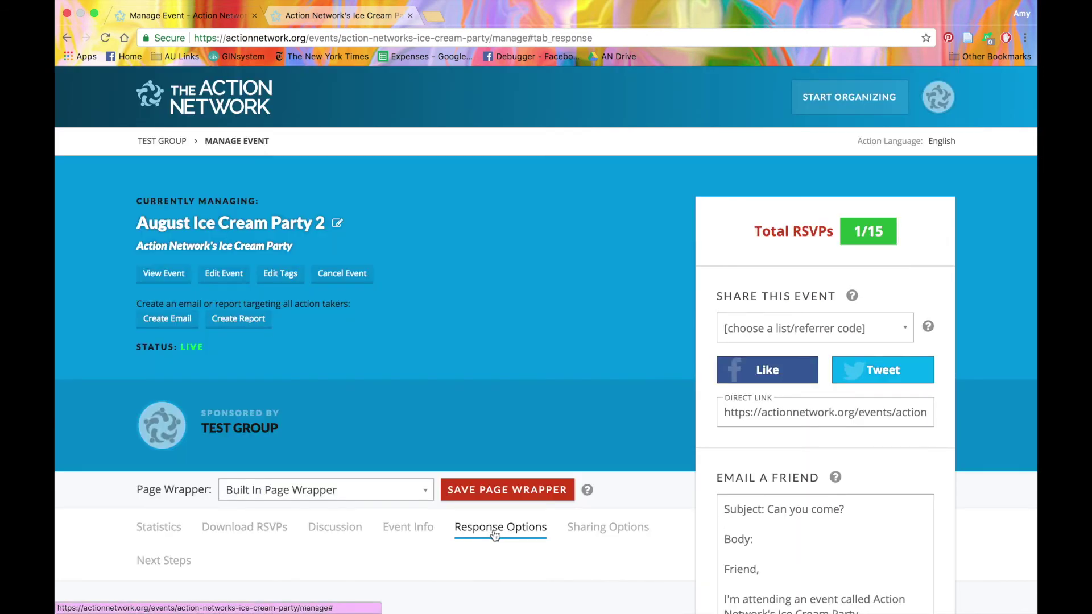
Review the 'Thanks for RSVPing!' auto-response and 'Your event is coming up!' reminder settings.
scroll(493, 530, down, 8)
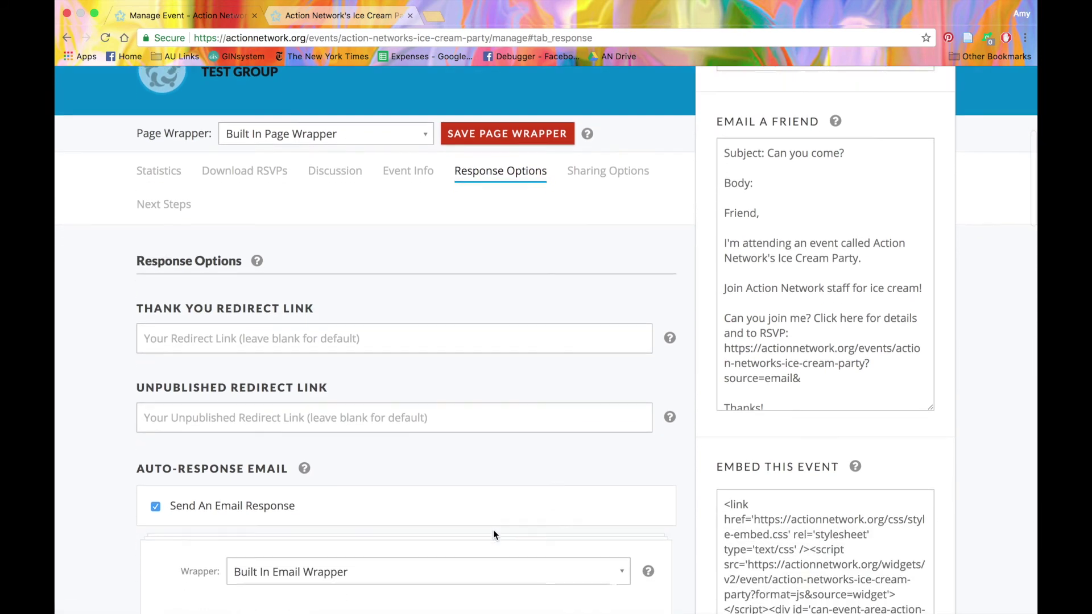
scroll(493, 531, down, 1)
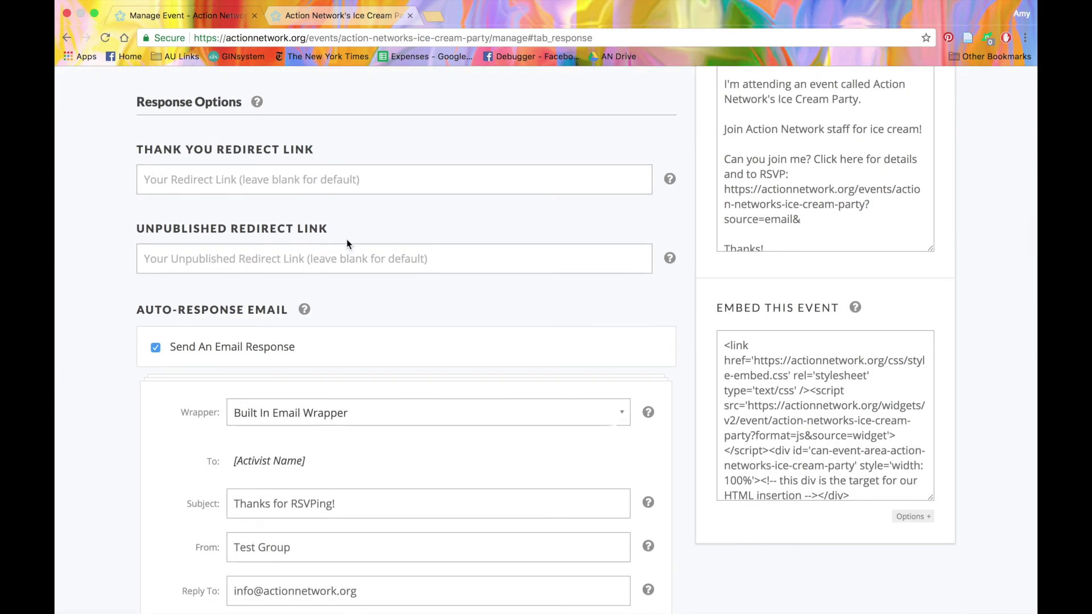
scroll(346, 268, down, 4)
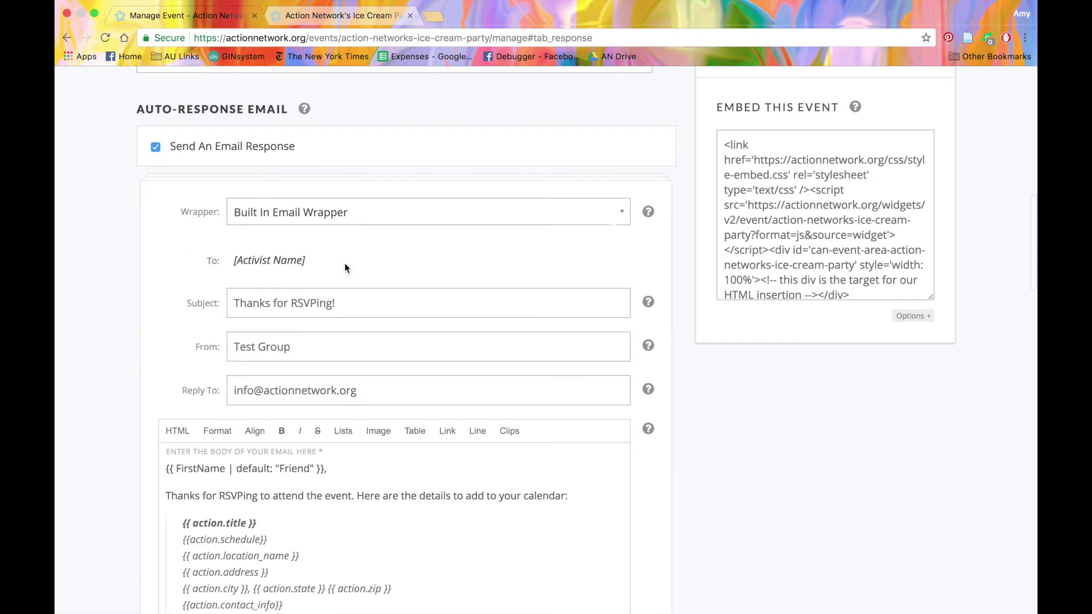
scroll(346, 269, down, 5)
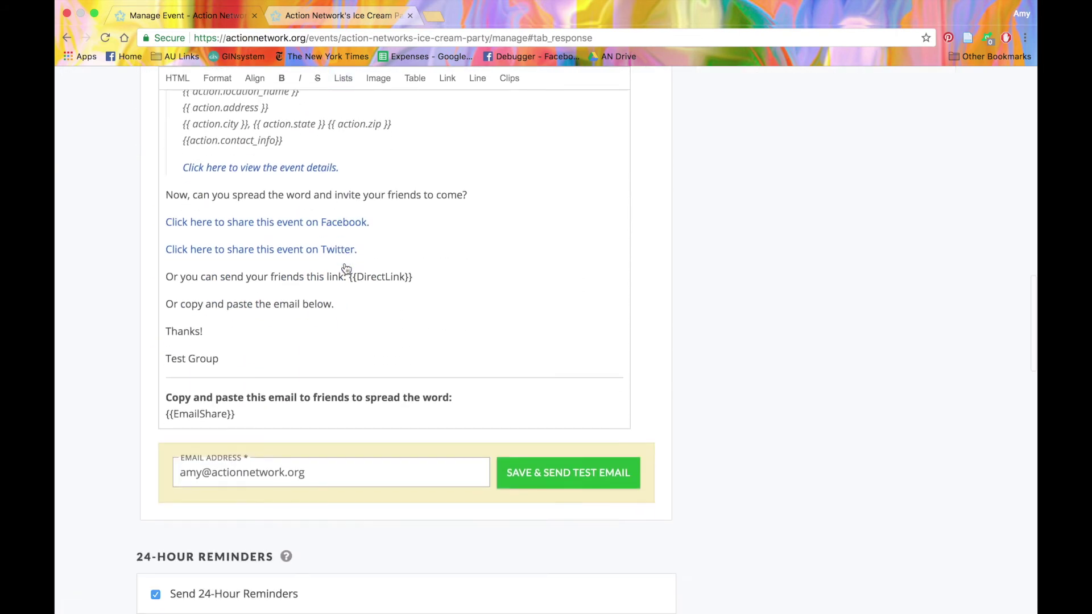
scroll(346, 268, up, 3)
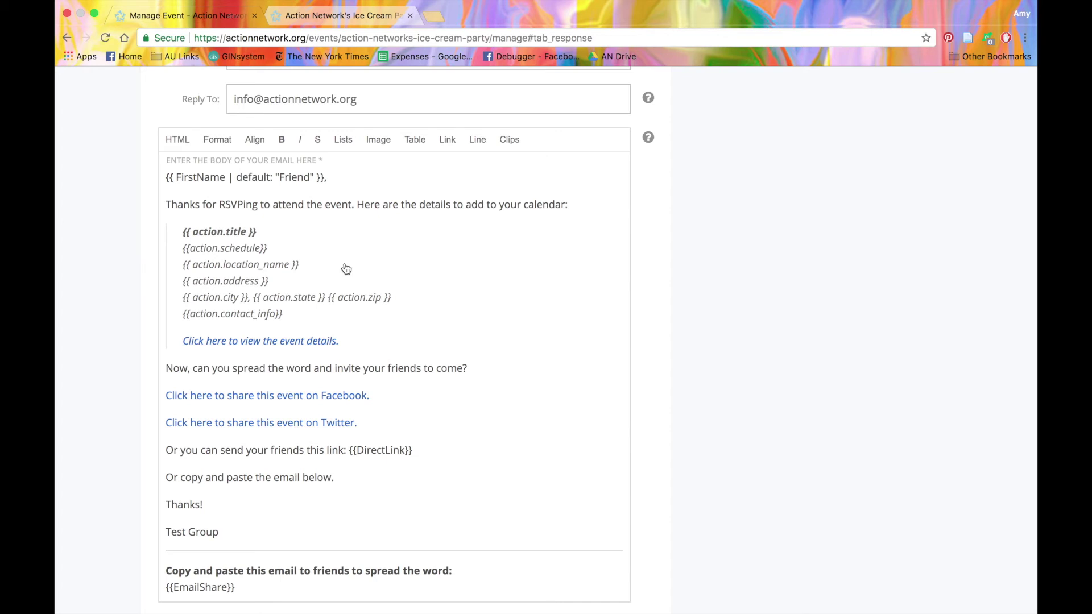
scroll(346, 269, down, 8)
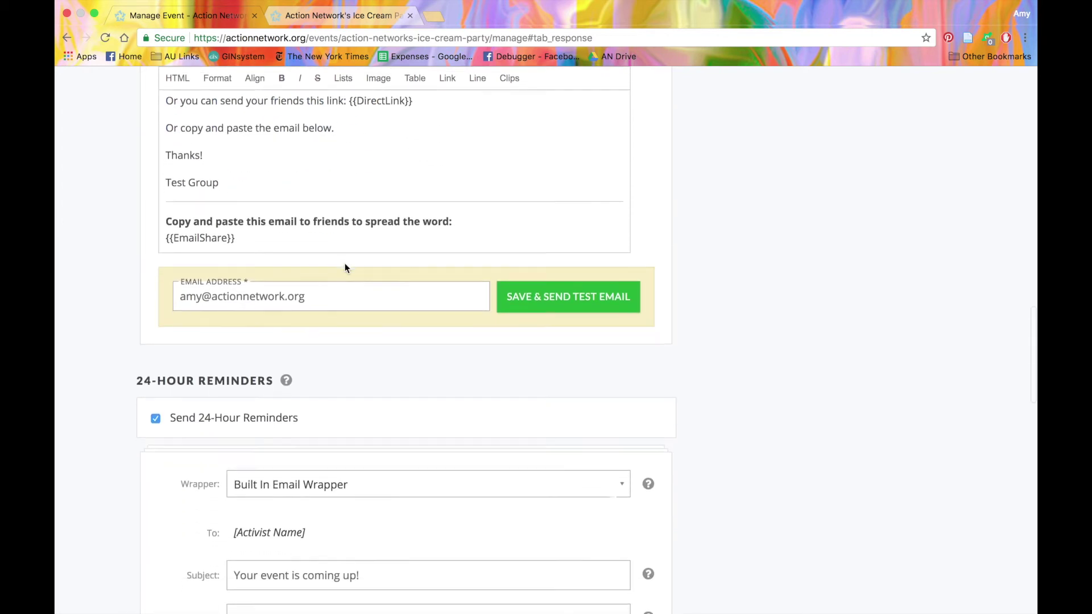
scroll(345, 267, down, 3)
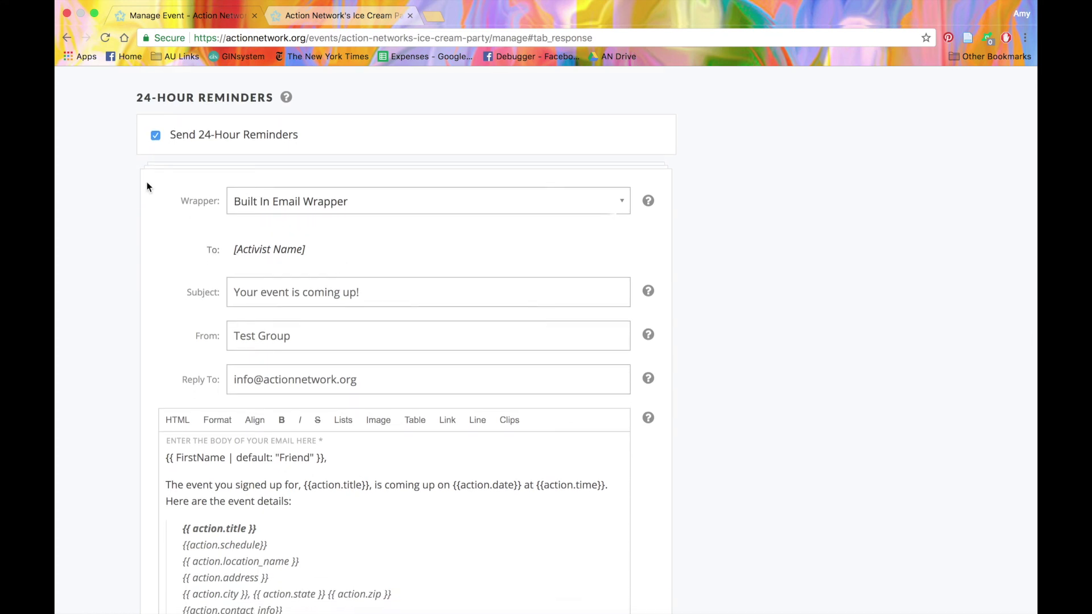
Turn off 24-hour reminders and turn on an email notification for every RSVP.
click(159, 140)
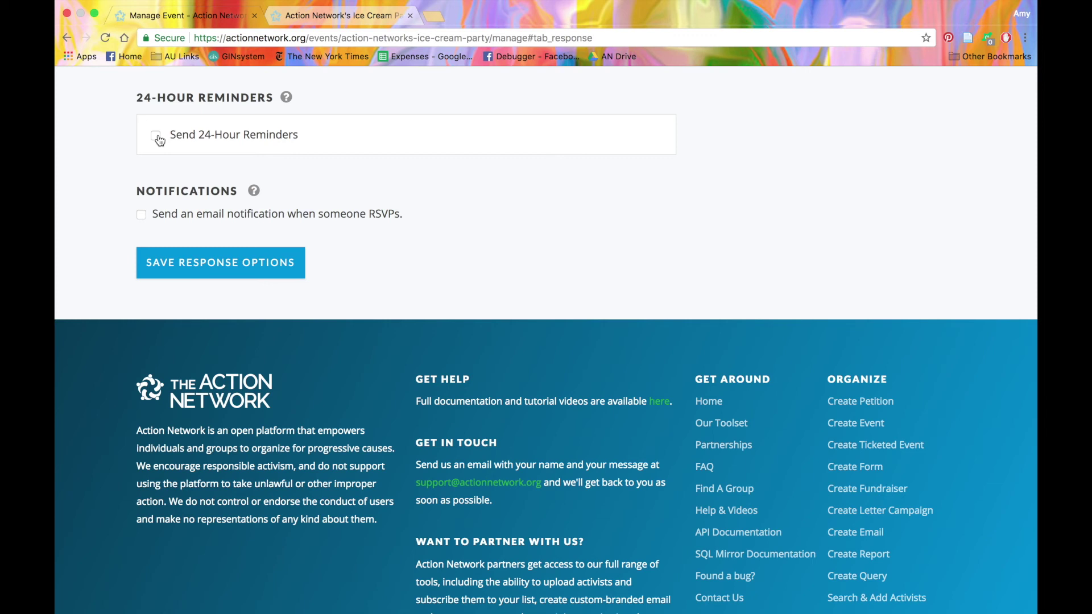
click(143, 216)
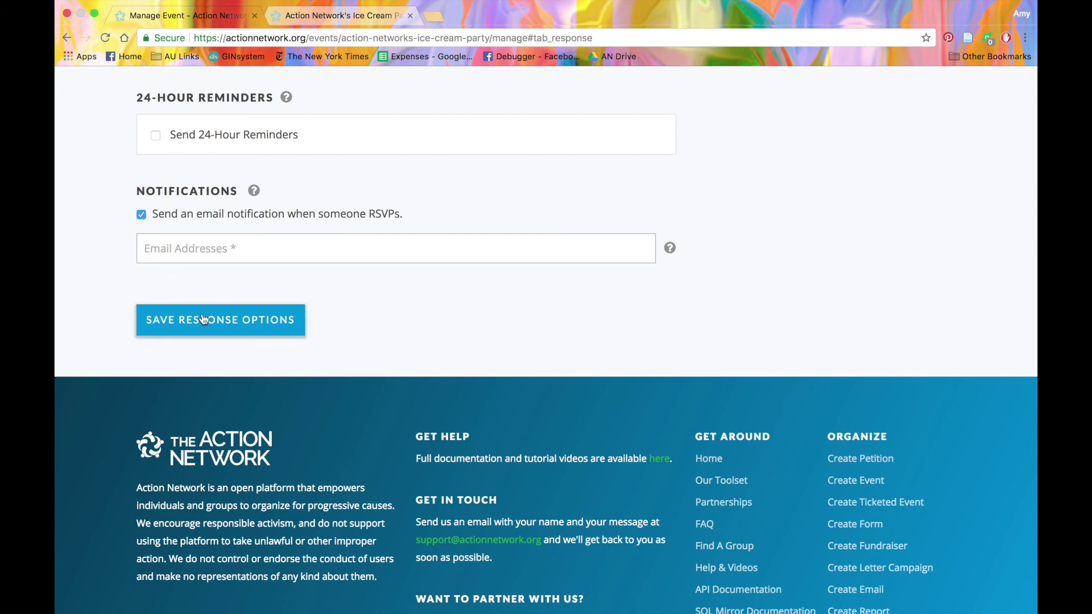
scroll(203, 320, up, 20)
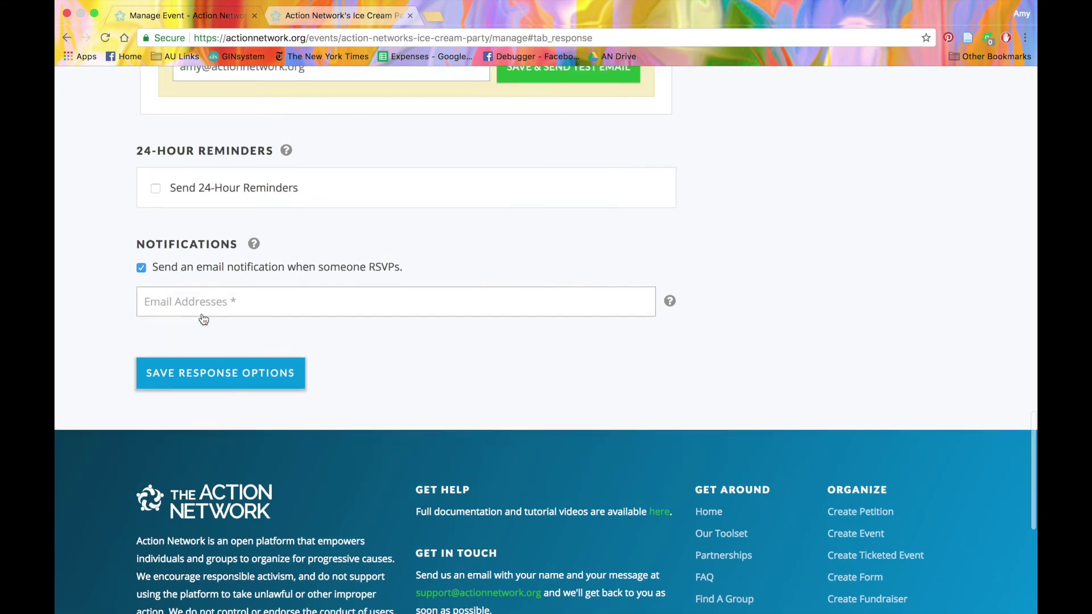
scroll(204, 320, up, 4)
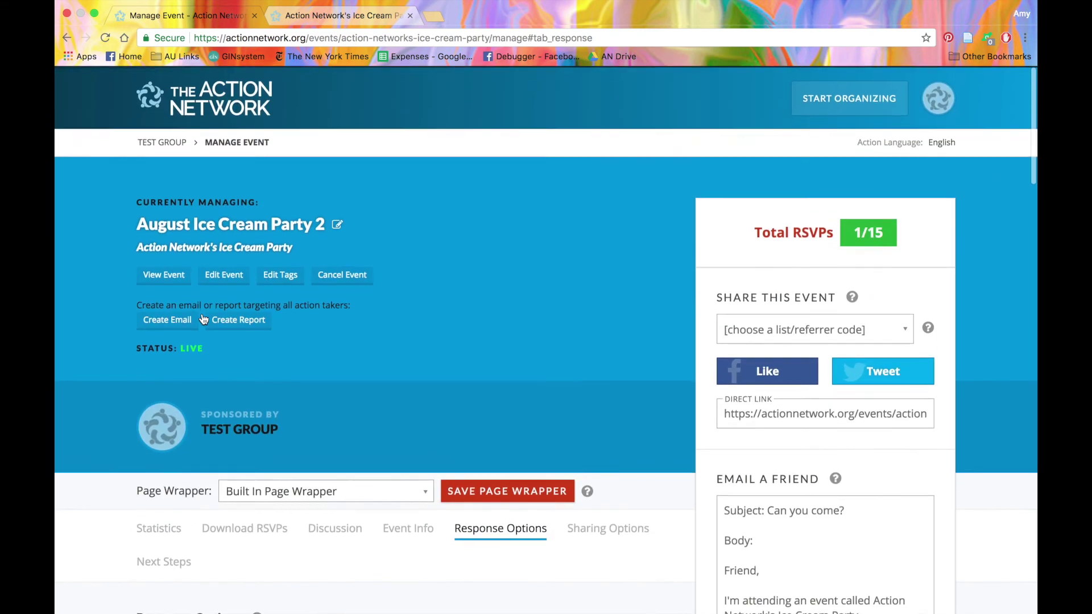